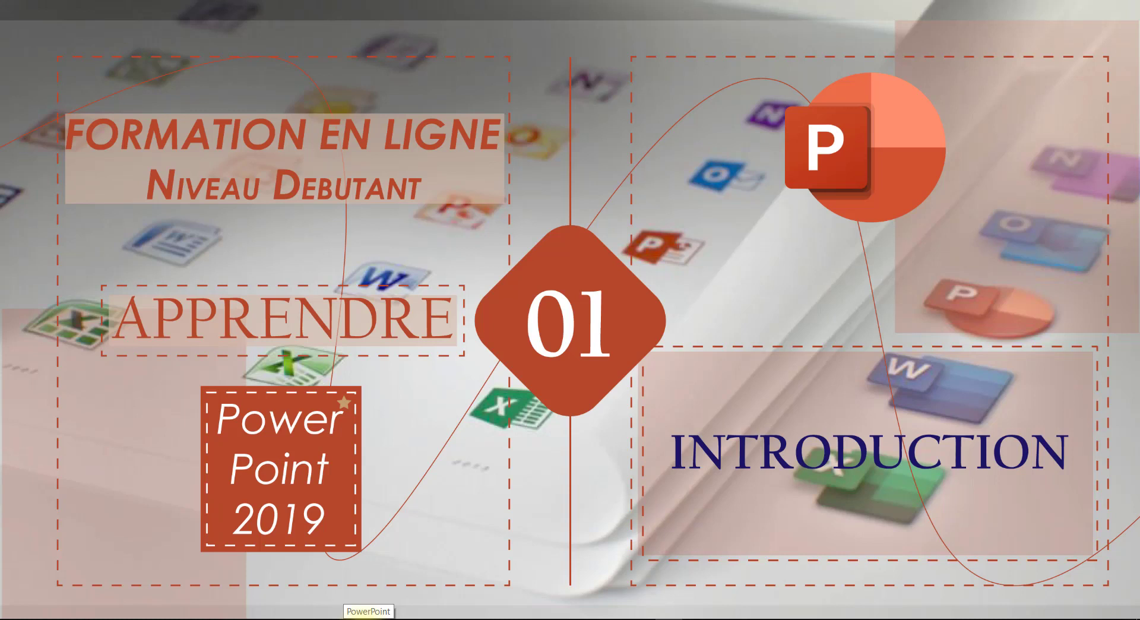
Launch PowerPoint to its Accueil start screen listing templates and recent files like modele.pptx
{"action": "left_click", "coordinate": [368, 618]}
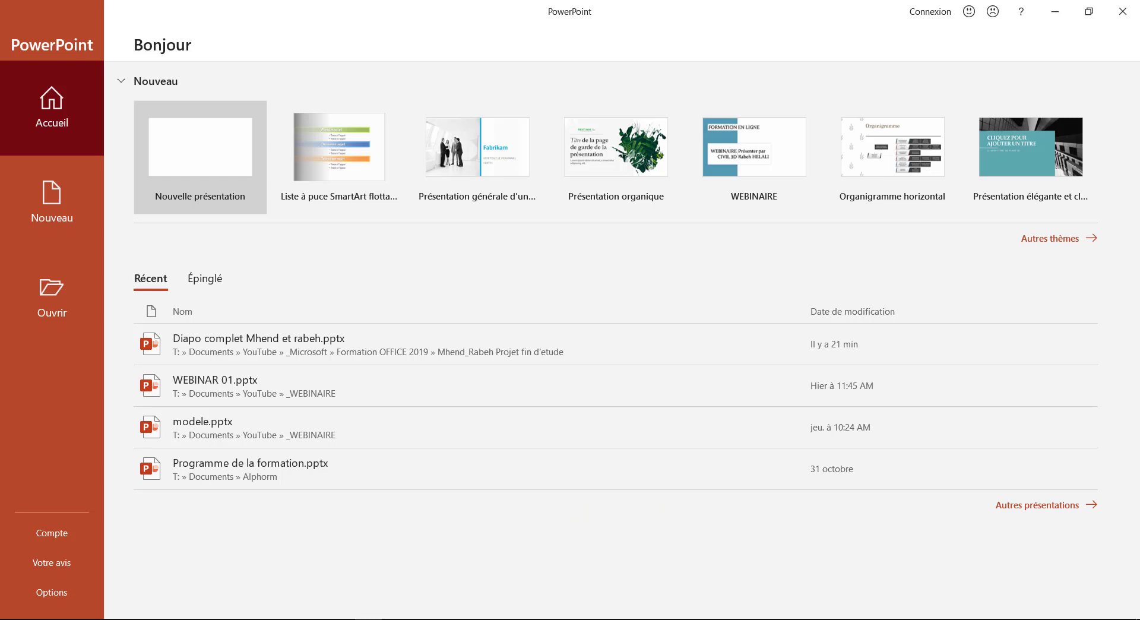
{"action": "left_click_drag", "start_coordinate": [521, 500], "coordinate": [591, 428]}
{"action": "left_click_drag", "start_coordinate": [698, 298], "coordinate": [840, 74]}
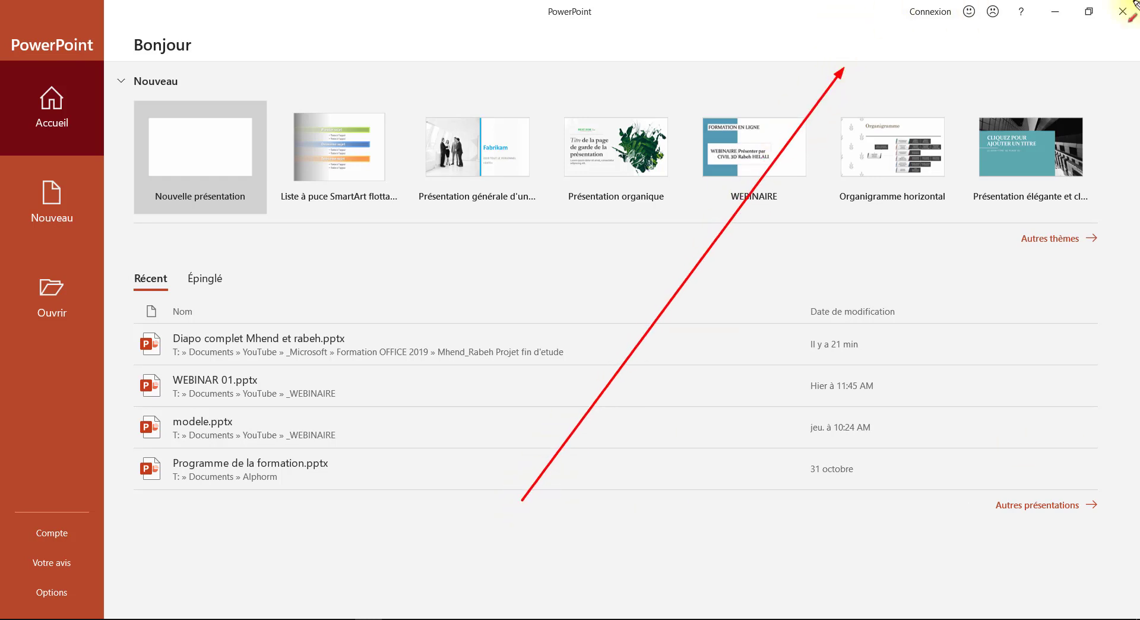
{"action": "key", "text": "Escape"}
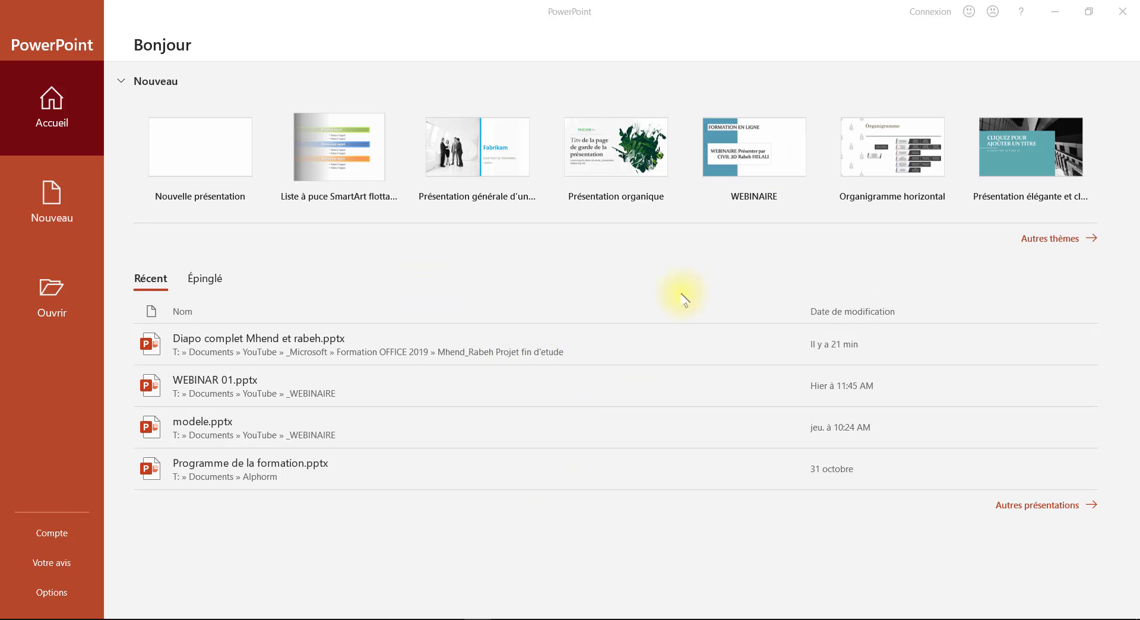
Create blank Présentation1, close the Idées de conception pane, and return to the File start page
{"action": "left_click", "coordinate": [207, 162]}
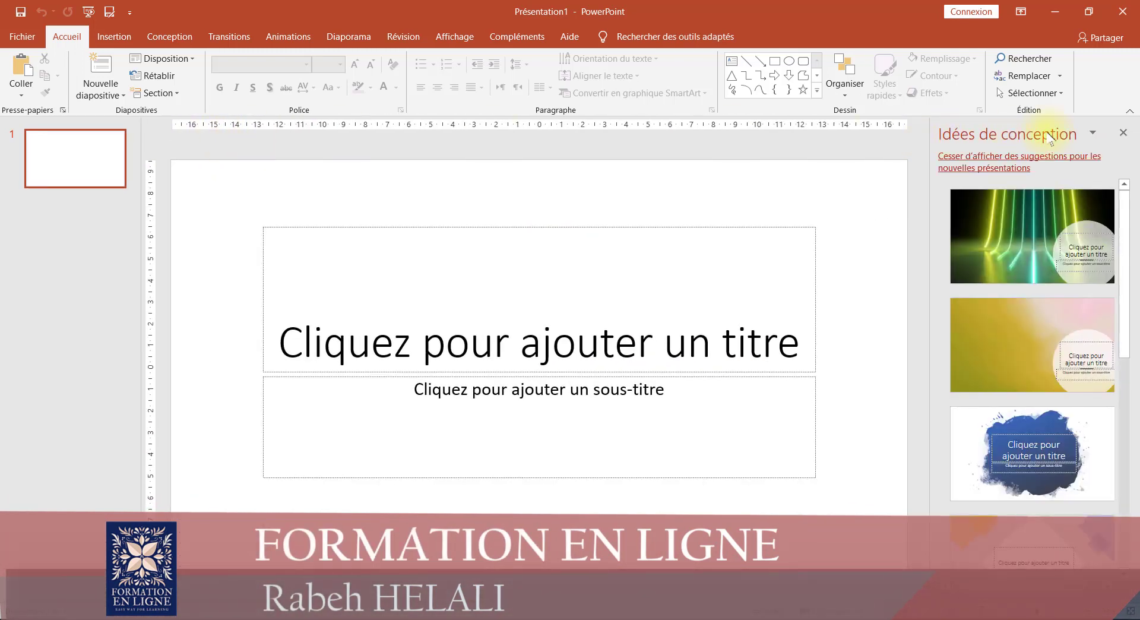
{"action": "left_click", "coordinate": [1124, 133]}
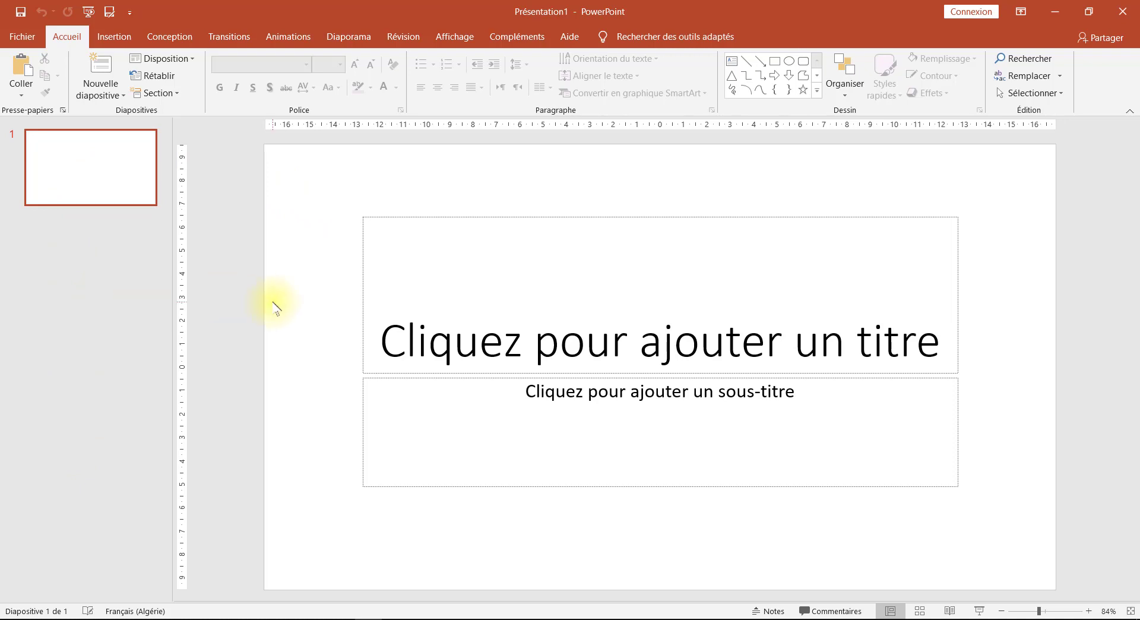
{"action": "left_click", "coordinate": [20, 37]}
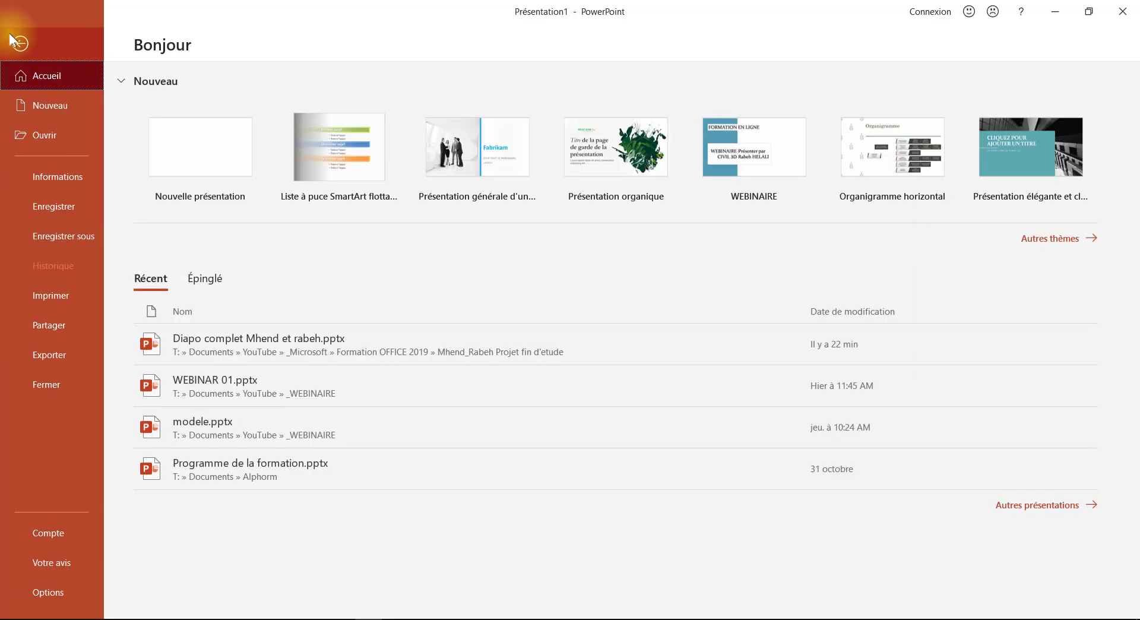
Browse the Nouveau template gallery with Office themes such as Madison, Atlas and Berlin
{"action": "left_click", "coordinate": [46, 111]}
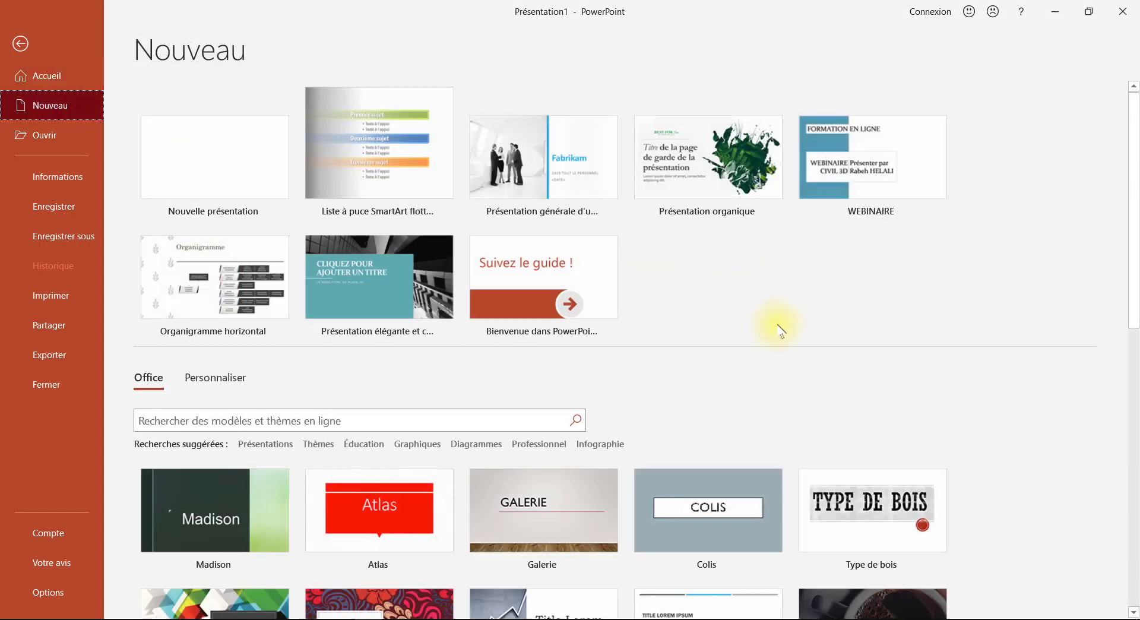
{"action": "scroll", "coordinate": [781, 325], "scroll_direction": "down", "scroll_amount": 1}
{"action": "scroll", "coordinate": [781, 325], "scroll_direction": "down", "scroll_amount": 1}
{"action": "scroll", "coordinate": [572, 102], "scroll_direction": "up", "scroll_amount": 2}
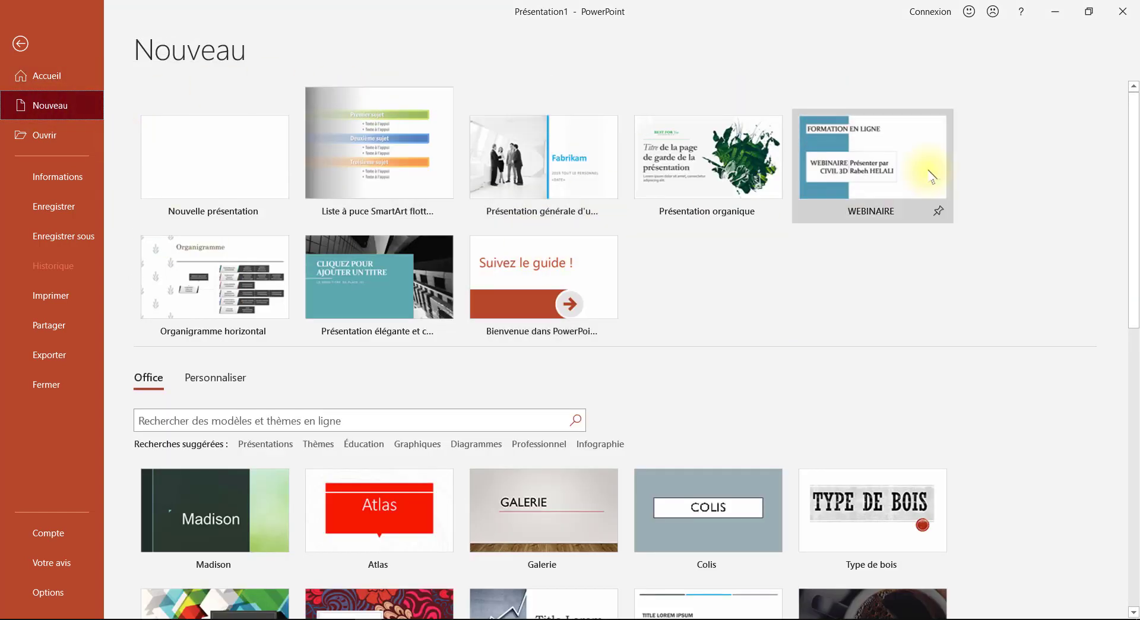
{"action": "scroll", "coordinate": [617, 223], "scroll_direction": "down", "scroll_amount": 3}
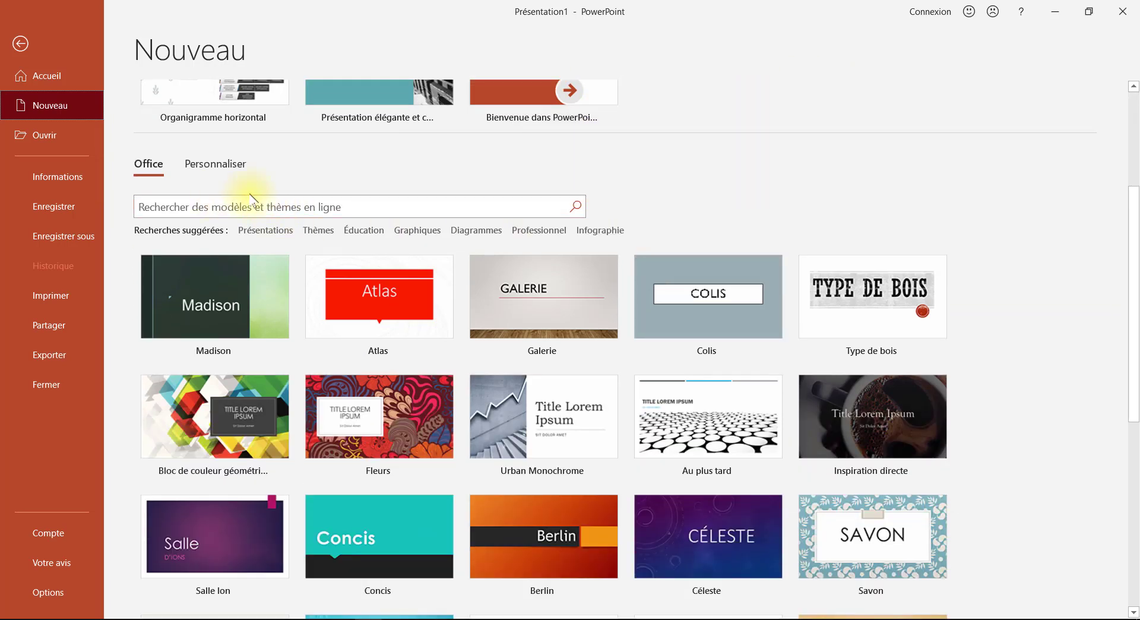
{"action": "scroll", "coordinate": [249, 196], "scroll_direction": "down", "scroll_amount": 1}
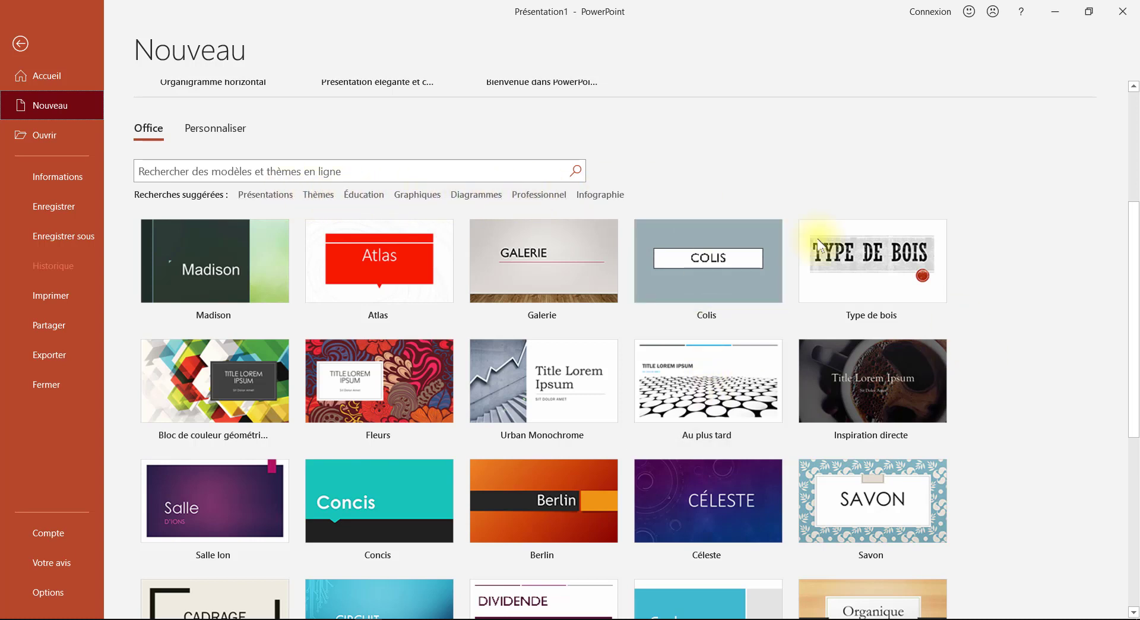
Search the templates for 'Professionnel' and scroll through the results
{"action": "left_click", "coordinate": [539, 195]}
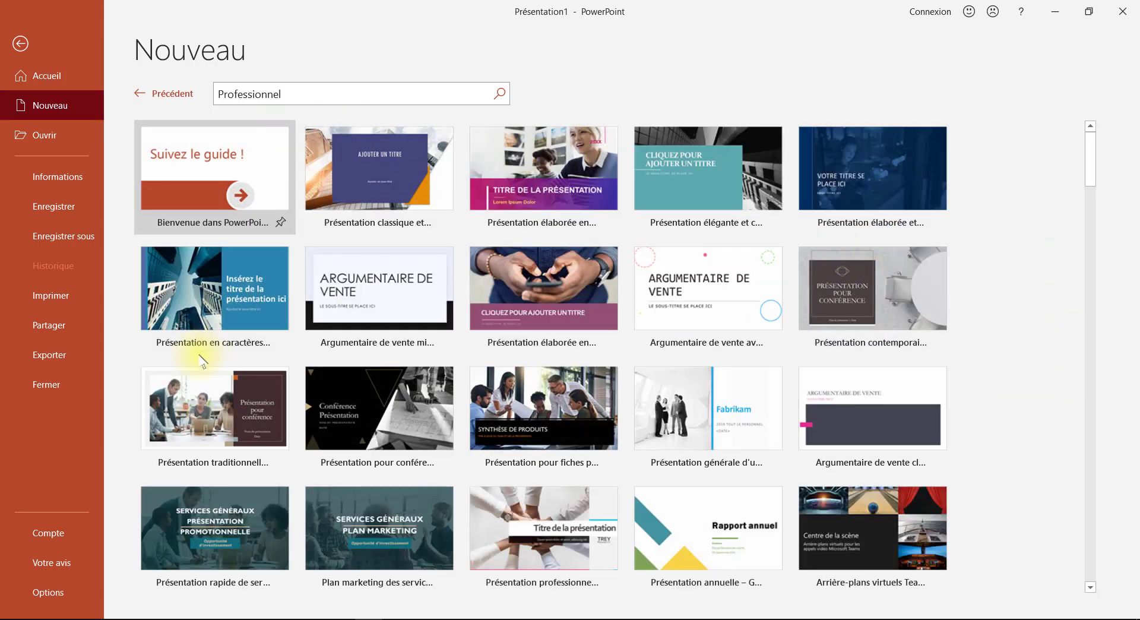
{"action": "scroll", "coordinate": [205, 359], "scroll_direction": "down", "scroll_amount": 1}
{"action": "scroll", "coordinate": [205, 359], "scroll_direction": "down", "scroll_amount": 4}
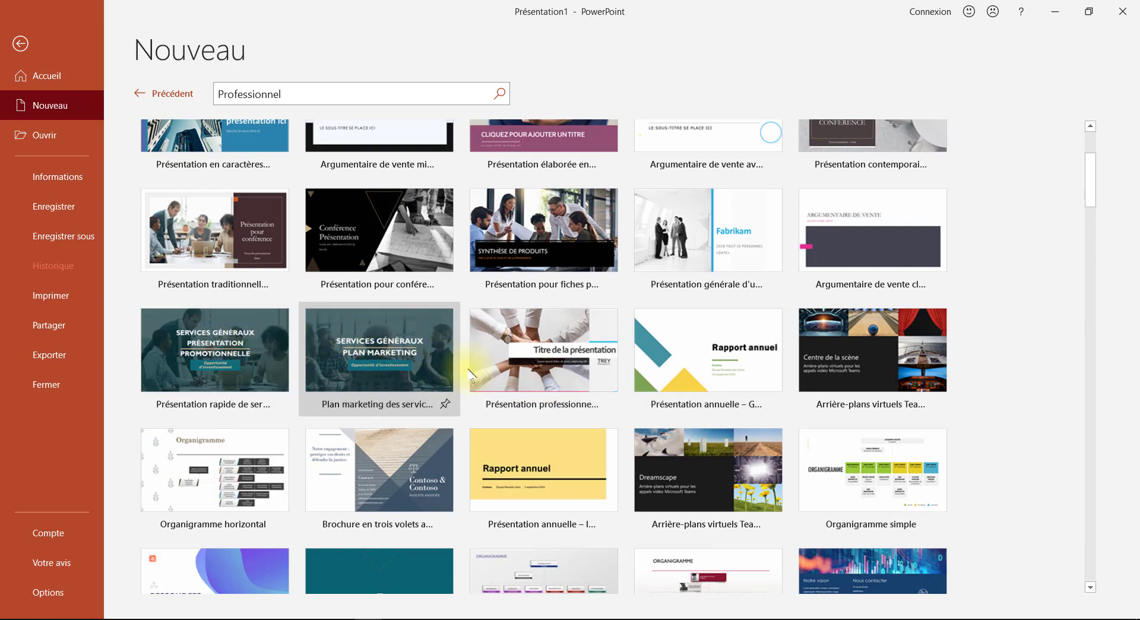
Start creating a presentation from Plan marketing des services professionnels, then dismiss the preview
{"action": "left_click", "coordinate": [375, 339]}
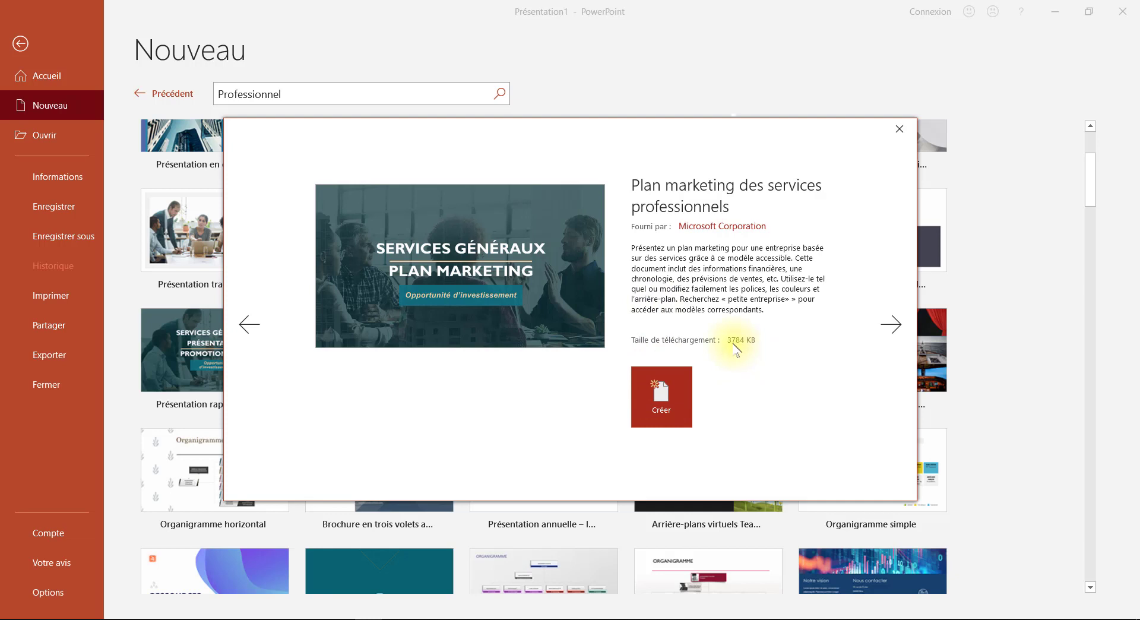
{"action": "left_click", "coordinate": [661, 395]}
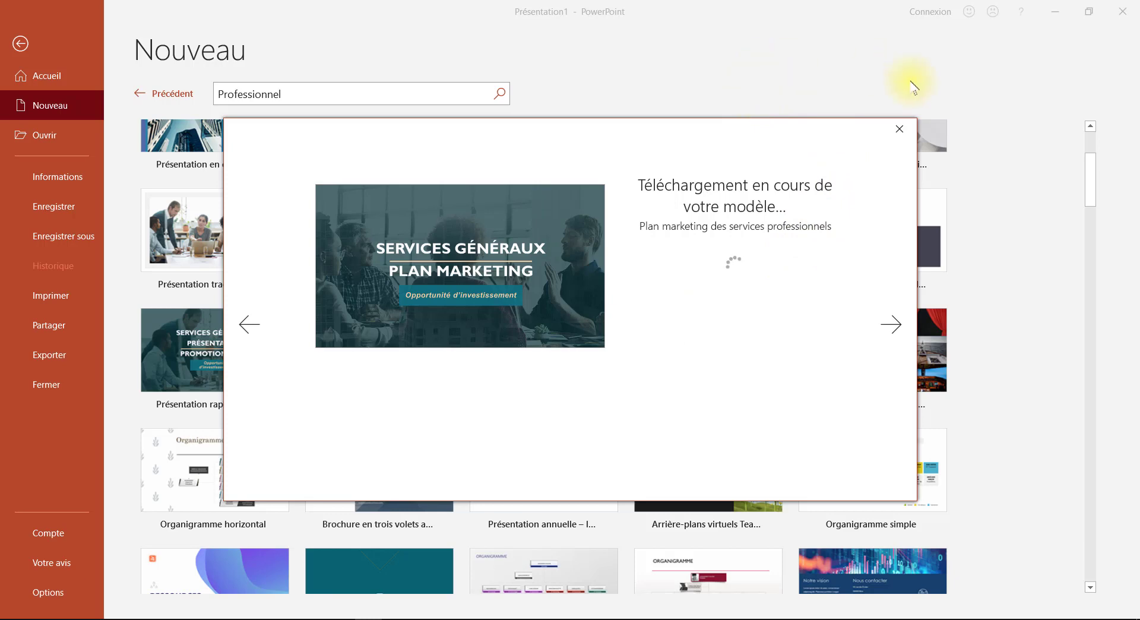
{"action": "left_click", "coordinate": [900, 128]}
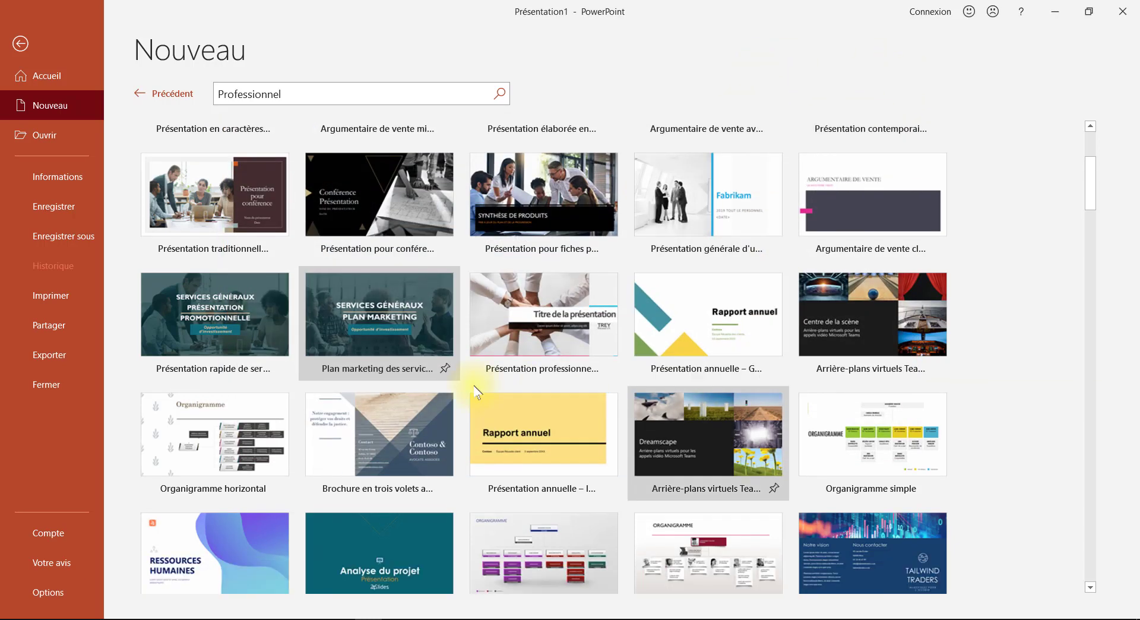
{"action": "scroll", "coordinate": [472, 368], "scroll_direction": "up", "scroll_amount": 4}
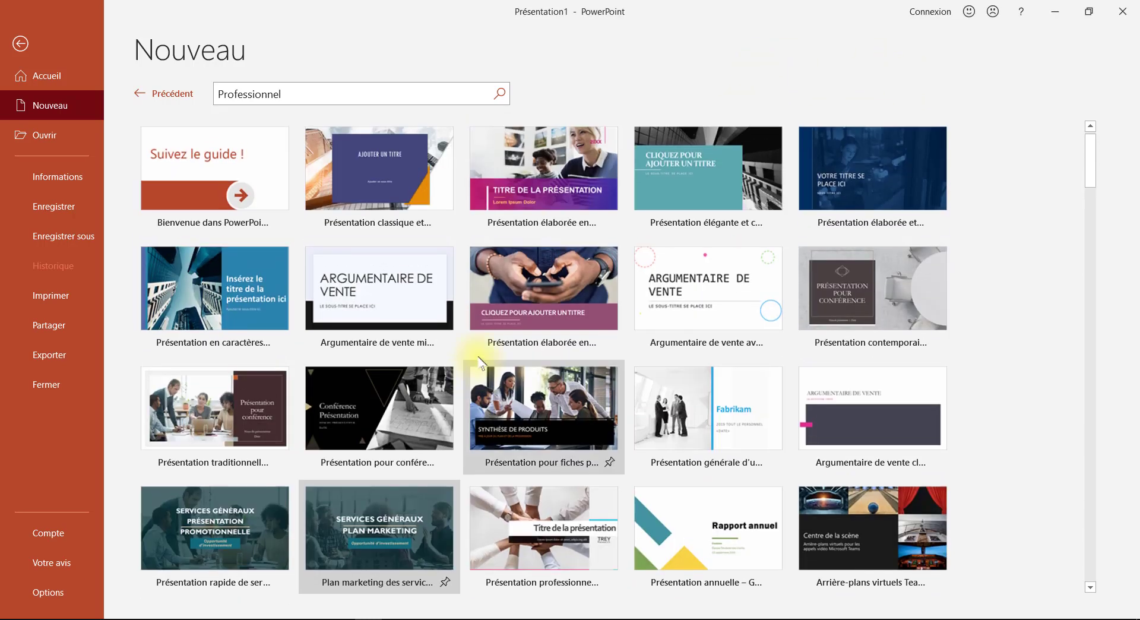
Open the downloaded Plan marketing template as the 15-slide Présentation2
{"action": "left_click", "coordinate": [41, 104]}
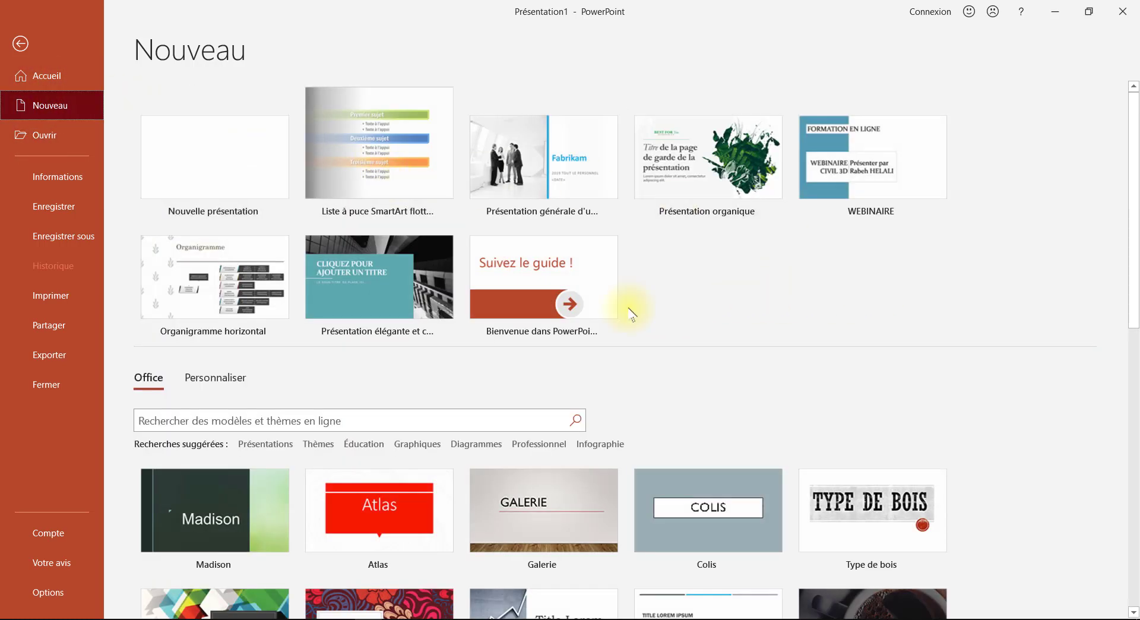
{"action": "double_click", "coordinate": [544, 164]}
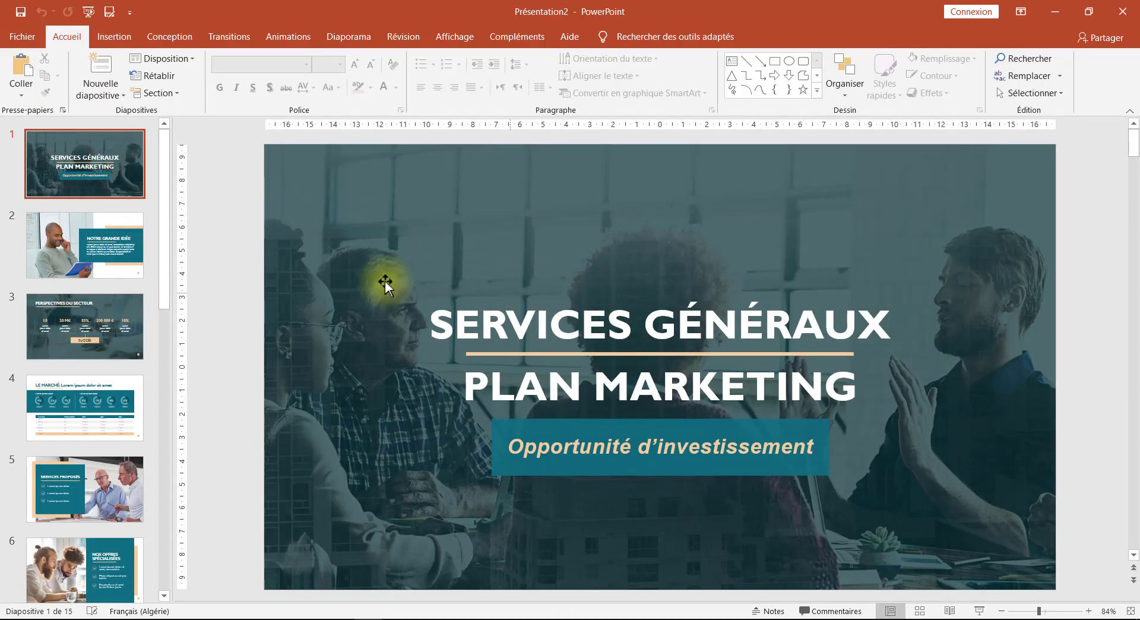
{"action": "scroll", "coordinate": [119, 290], "scroll_direction": "down", "scroll_amount": 2}
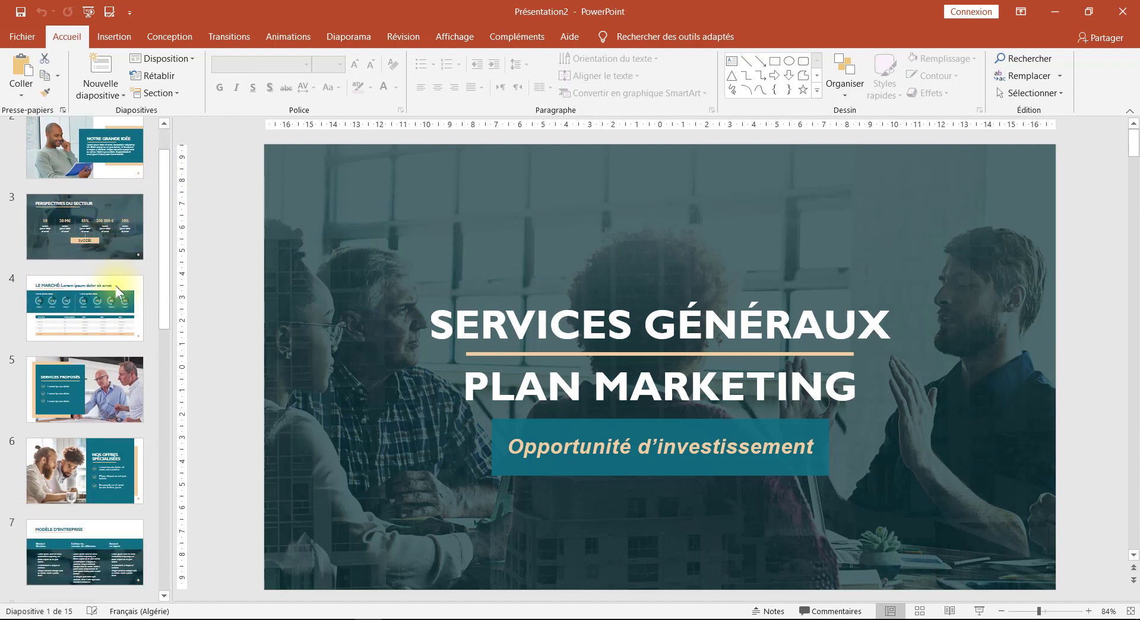
{"action": "scroll", "coordinate": [119, 296], "scroll_direction": "down", "scroll_amount": 3}
{"action": "scroll", "coordinate": [119, 309], "scroll_direction": "down", "scroll_amount": 4}
{"action": "scroll", "coordinate": [118, 326], "scroll_direction": "down", "scroll_amount": 1}
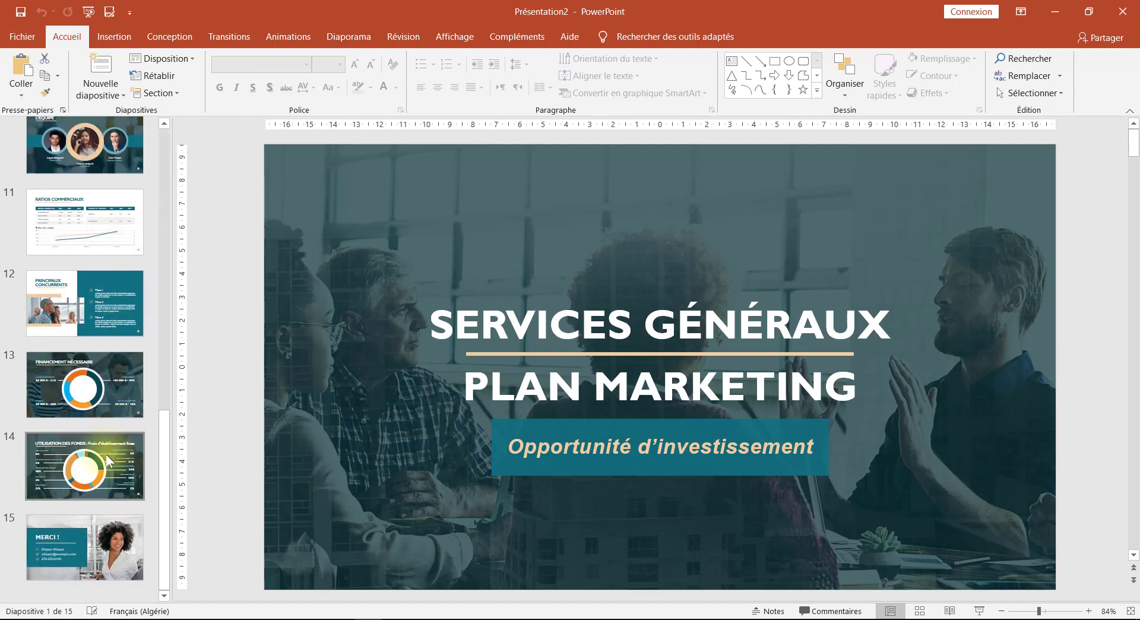
{"action": "scroll", "coordinate": [116, 317], "scroll_direction": "up", "scroll_amount": 3}
{"action": "scroll", "coordinate": [104, 303], "scroll_direction": "up", "scroll_amount": 4}
{"action": "scroll", "coordinate": [88, 287], "scroll_direction": "up", "scroll_amount": 3}
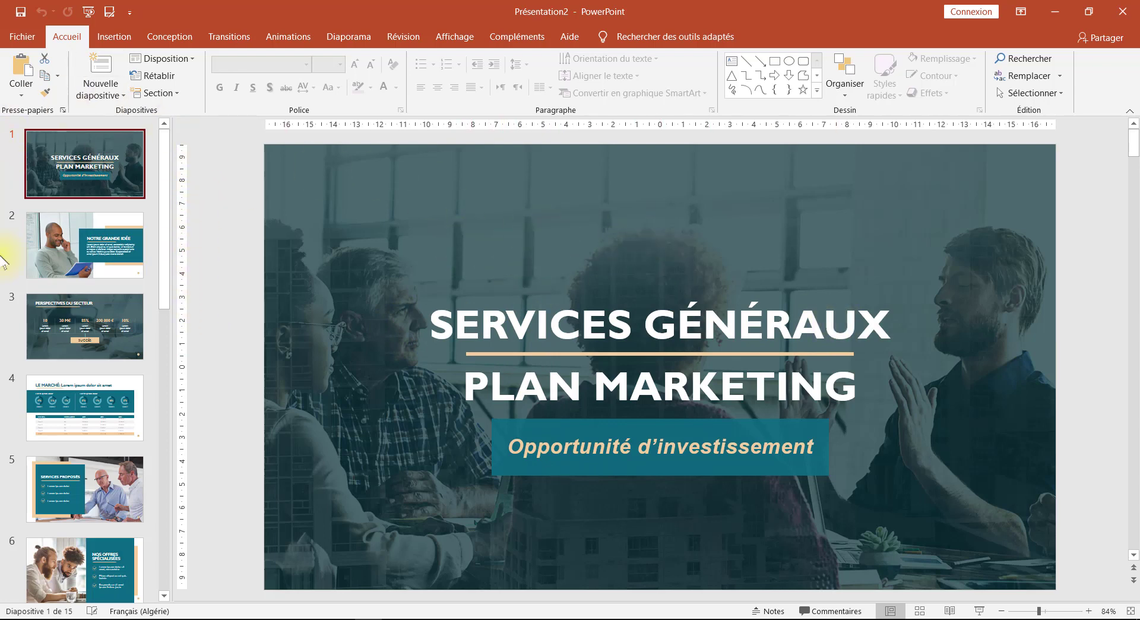
{"action": "scroll", "coordinate": [101, 378], "scroll_direction": "down", "scroll_amount": 10}
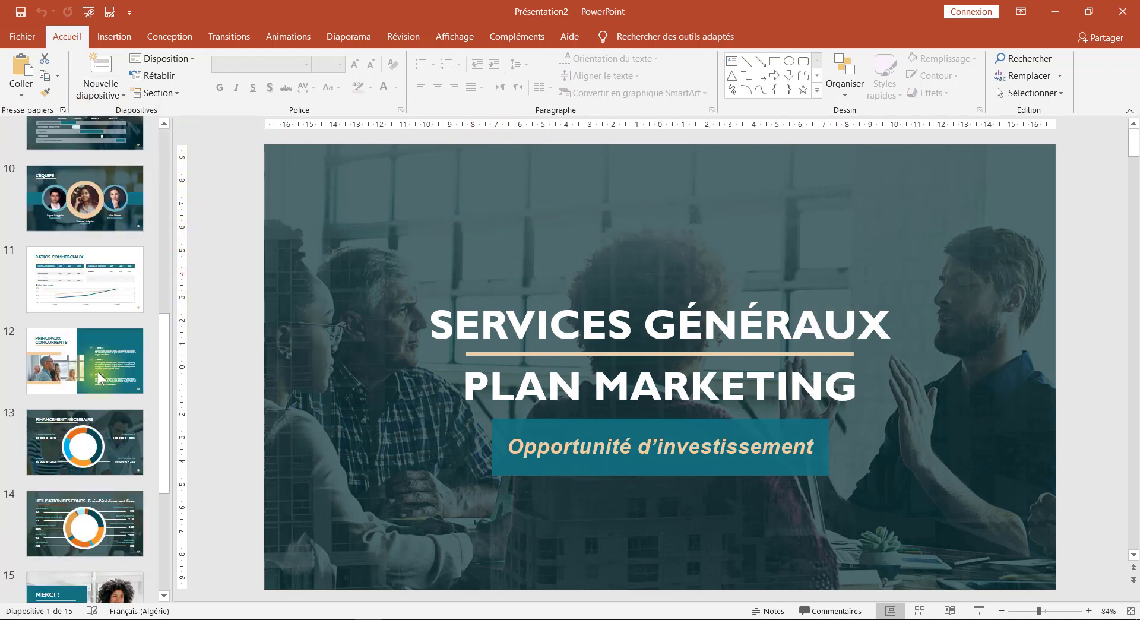
{"action": "scroll", "coordinate": [100, 378], "scroll_direction": "up", "scroll_amount": 10}
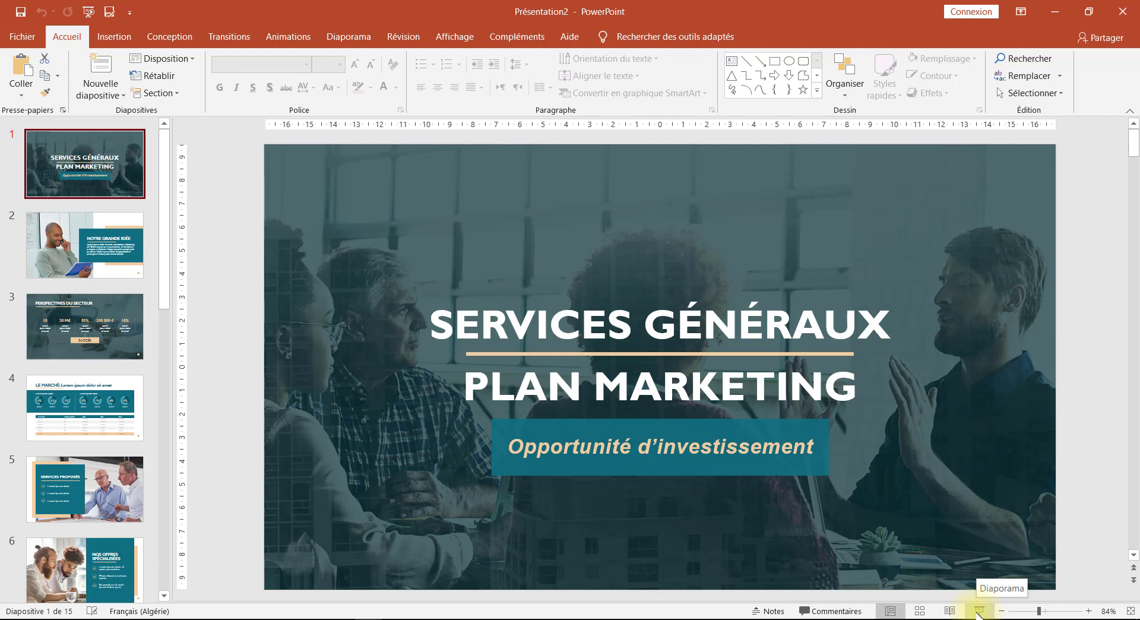
Start the slideshow from slide 1 and switch from Presenter View to full-screen Diaporama
{"action": "left_click", "coordinate": [978, 611]}
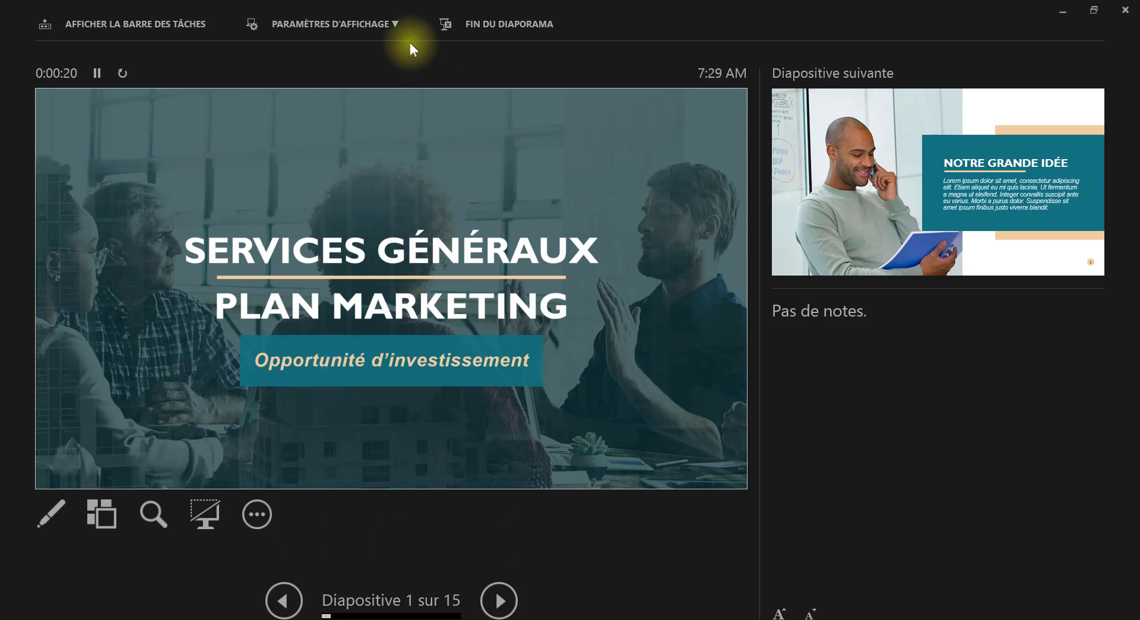
{"action": "left_click", "coordinate": [318, 24]}
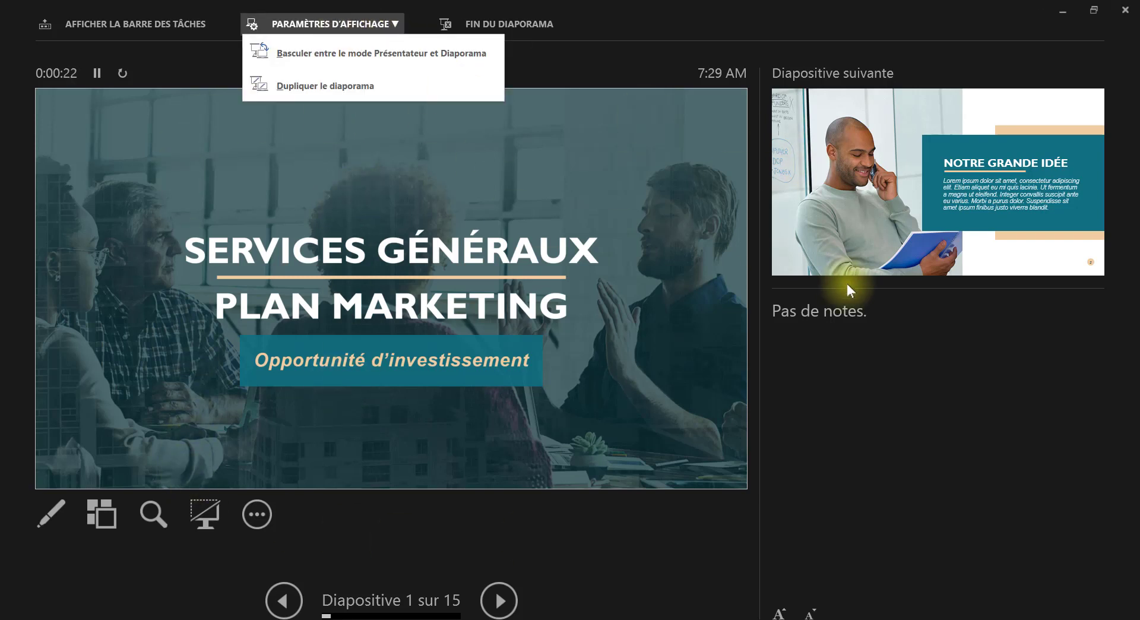
{"action": "left_click", "coordinate": [766, 342]}
{"action": "left_click", "coordinate": [351, 24]}
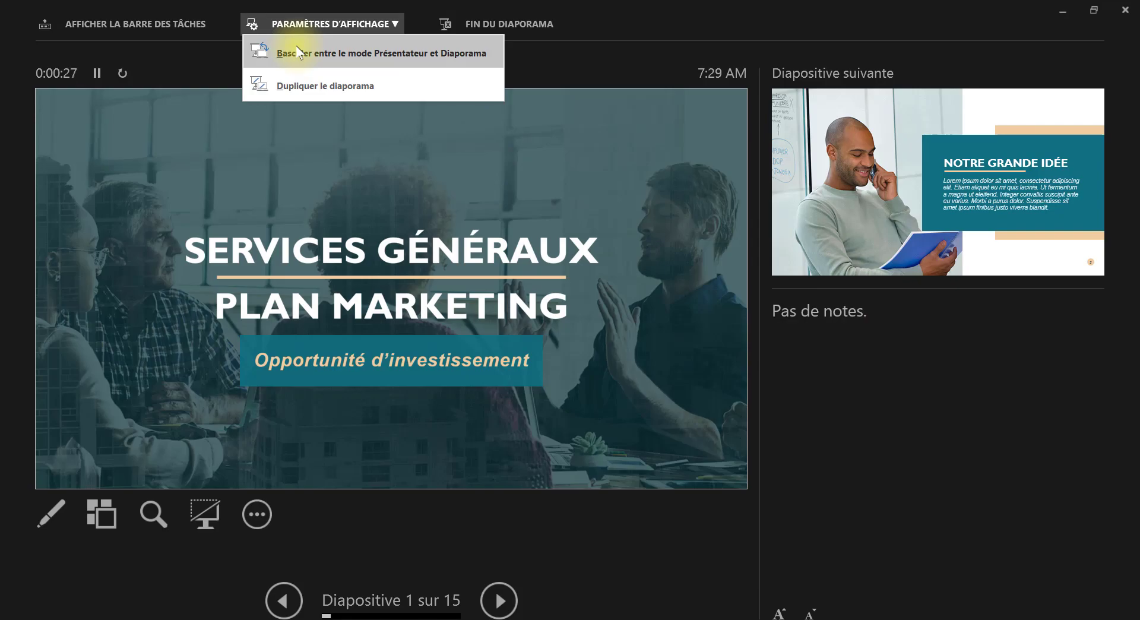
{"action": "left_click", "coordinate": [299, 52]}
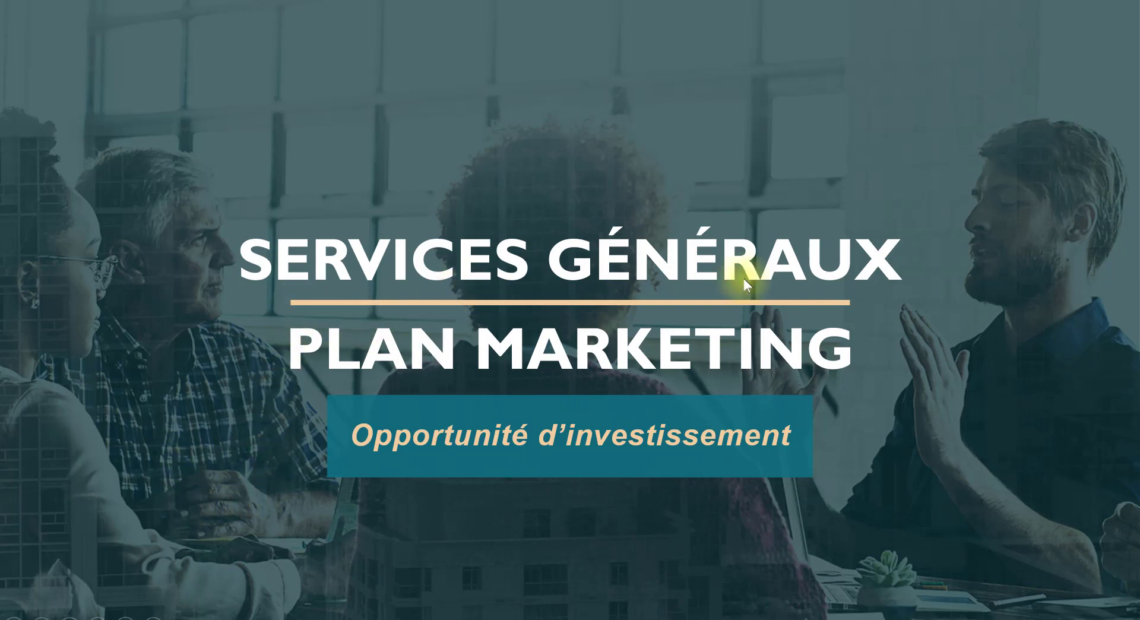
Advance through Le Marché, Services proposés and Prévision des ventes to slide 10, L'Équipe
{"action": "key", "text": "Right"}
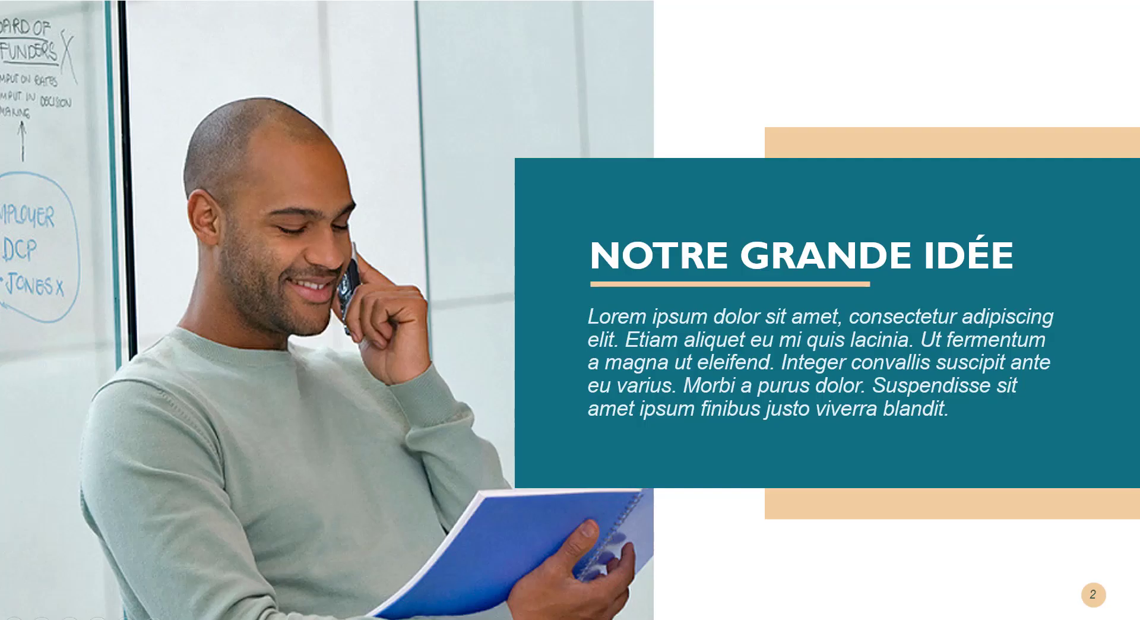
{"action": "left_click", "coordinate": [895, 470]}
{"action": "key", "text": "Right"}
{"action": "key", "text": "Right"}
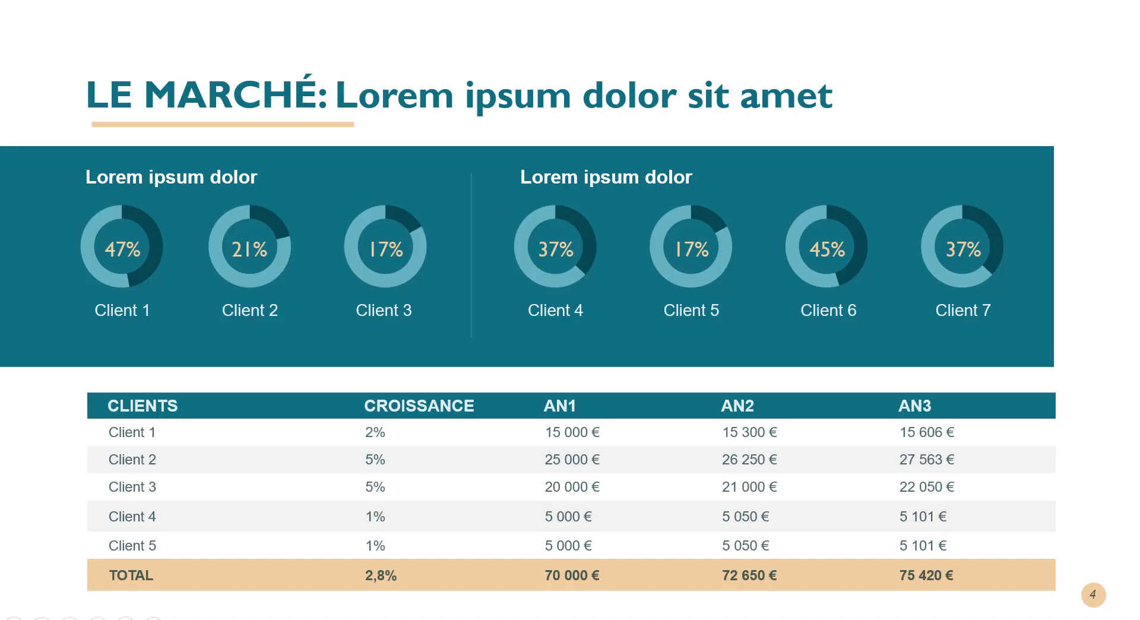
{"action": "key", "text": "Right"}
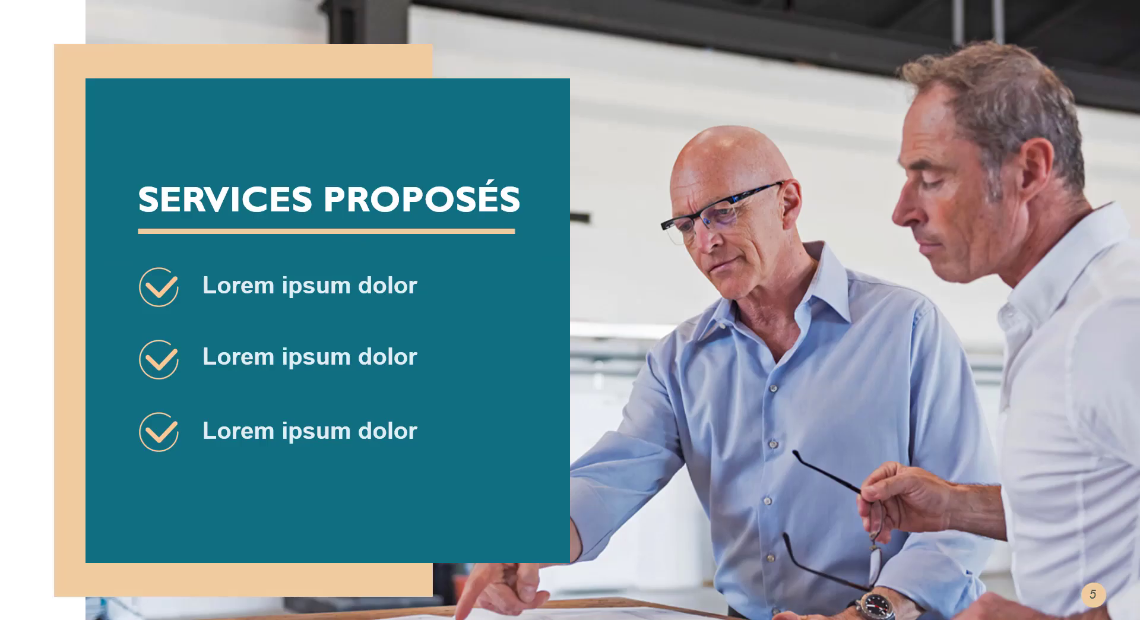
{"action": "key", "text": "Right"}
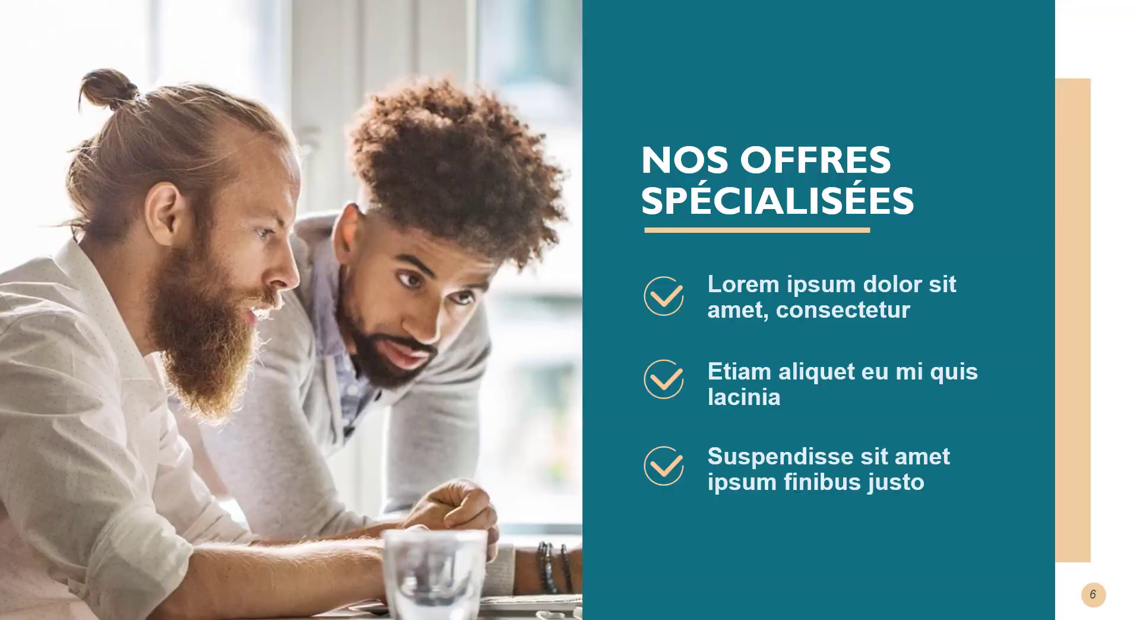
{"action": "key", "text": "Right"}
{"action": "key", "text": "Right"}
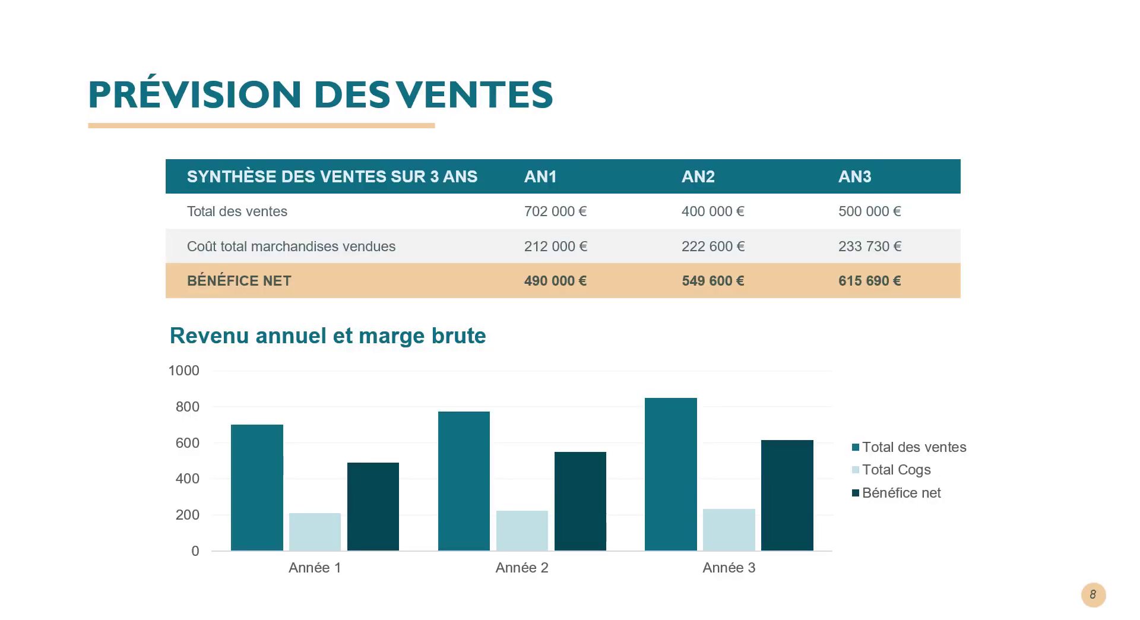
{"action": "key", "text": "Right"}
{"action": "key", "text": "Right"}
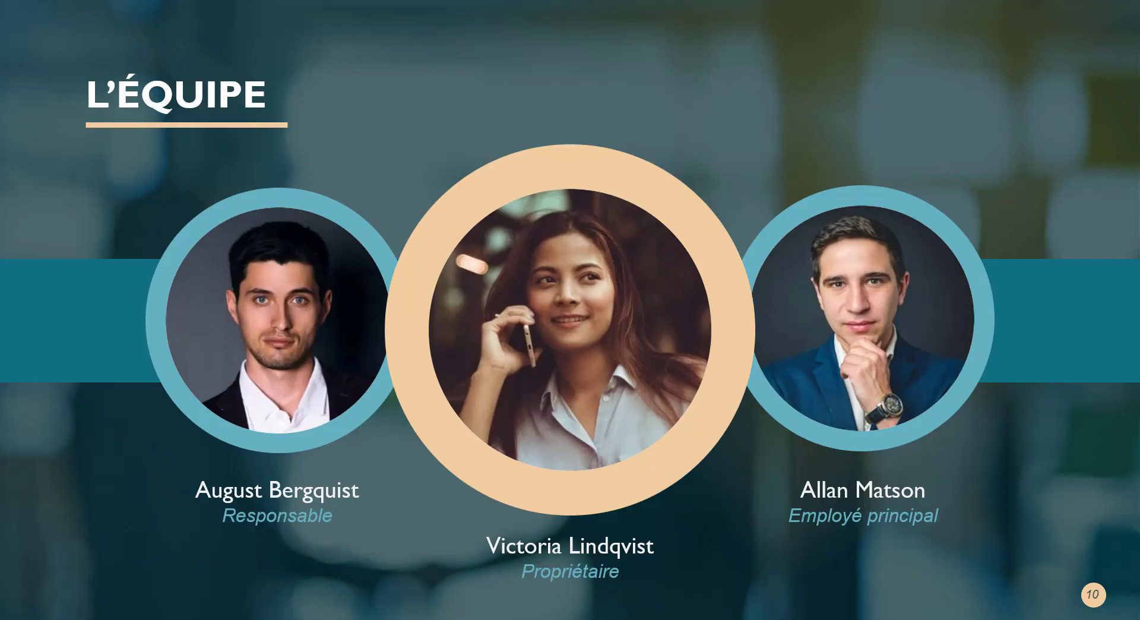
{"action": "key", "text": "Right"}
{"action": "key", "text": "Right"}
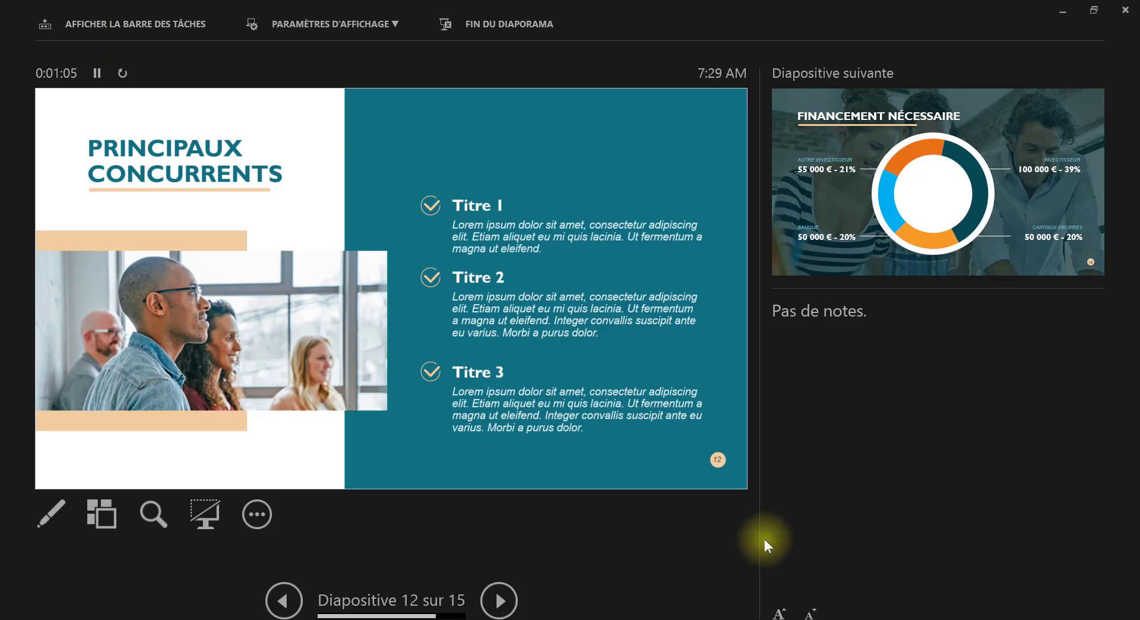
Dismiss the Start menu and on-screen keyboard, then exit the show to Normal view at slide 12
{"action": "key", "text": "super"}
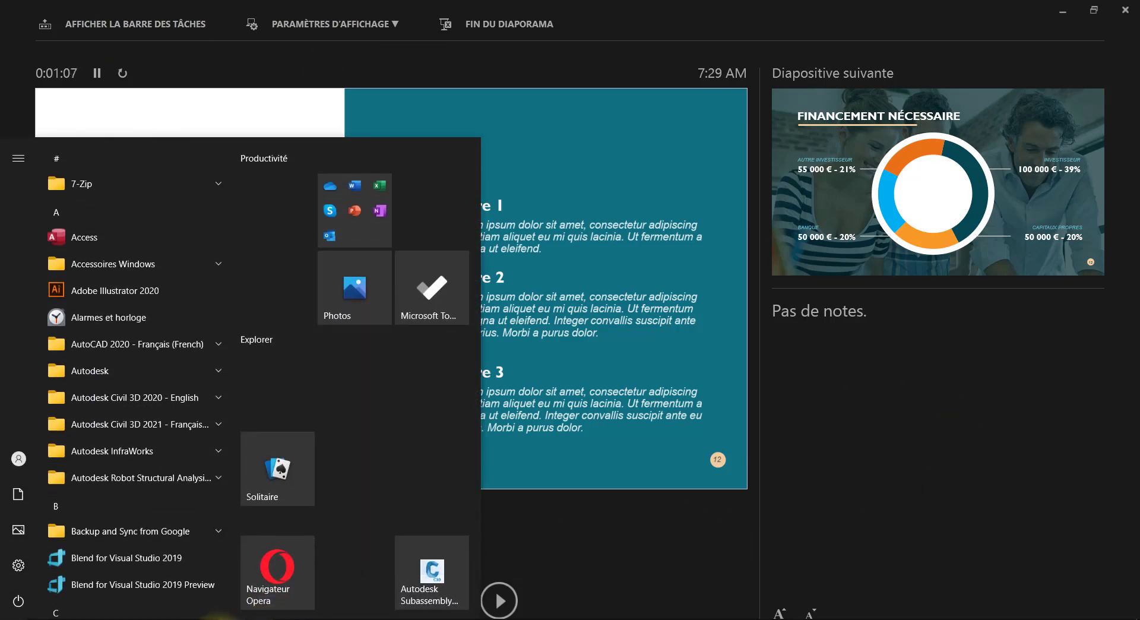
{"action": "left_click", "coordinate": [712, 391]}
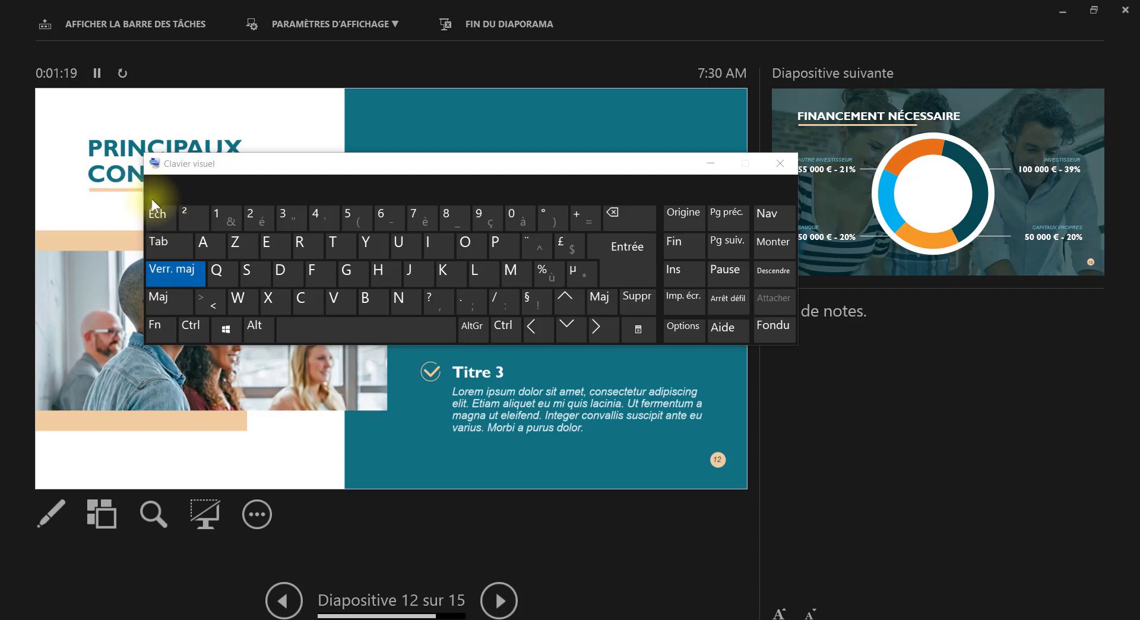
{"action": "left_click", "coordinate": [780, 164]}
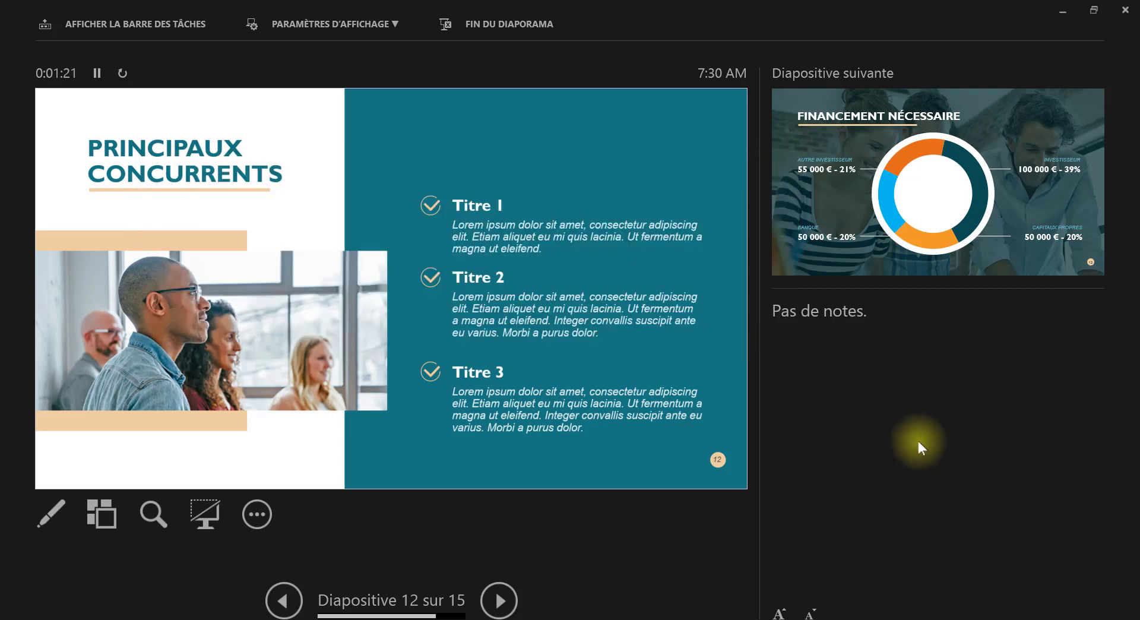
{"action": "key", "text": "Escape"}
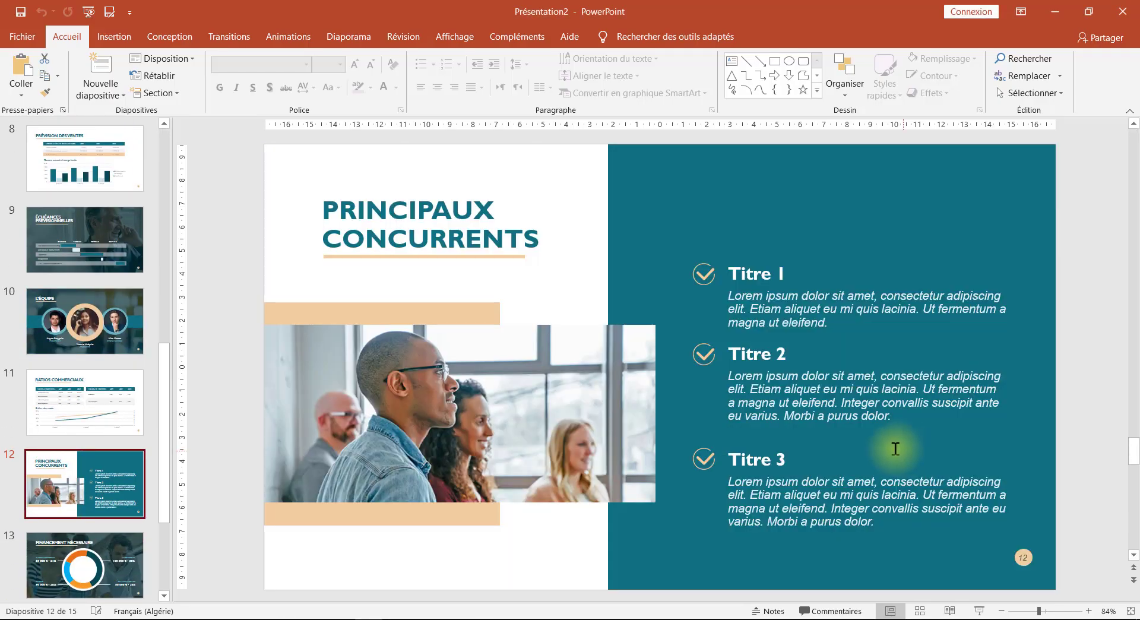
In the 94-slide thesis deck, scroll the thumbnails back to the top and select slide 1
{"action": "scroll", "coordinate": [642, 444], "scroll_direction": "up", "scroll_amount": 6}
{"action": "scroll", "coordinate": [644, 427], "scroll_direction": "up", "scroll_amount": 1}
{"action": "scroll", "coordinate": [542, 373], "scroll_direction": "up", "scroll_amount": 2}
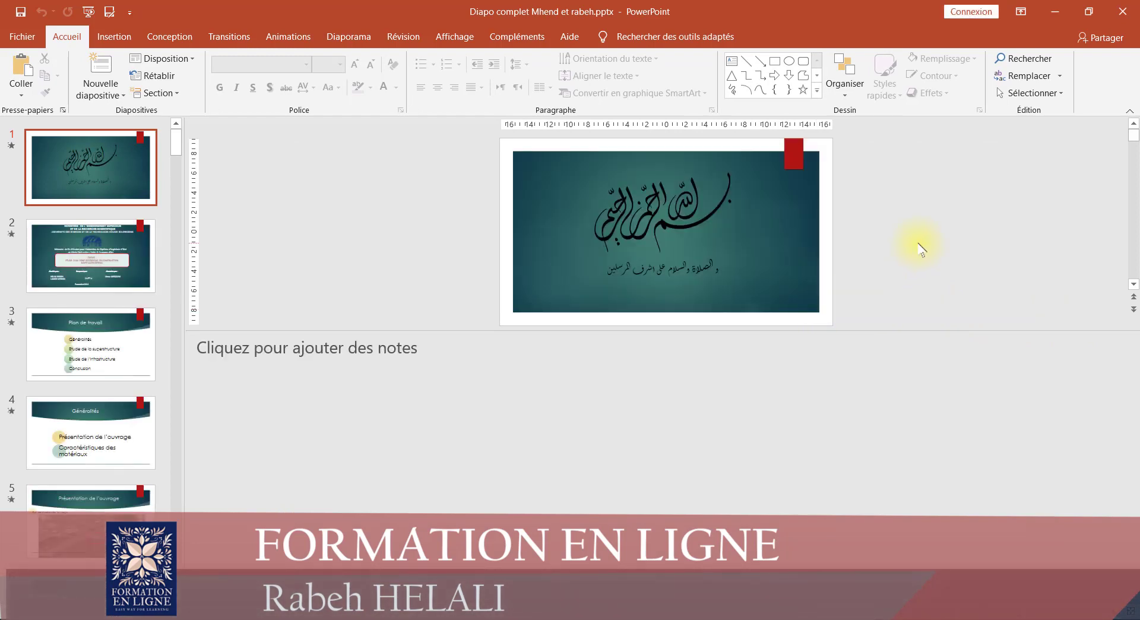
{"action": "left_click", "coordinate": [354, 332]}
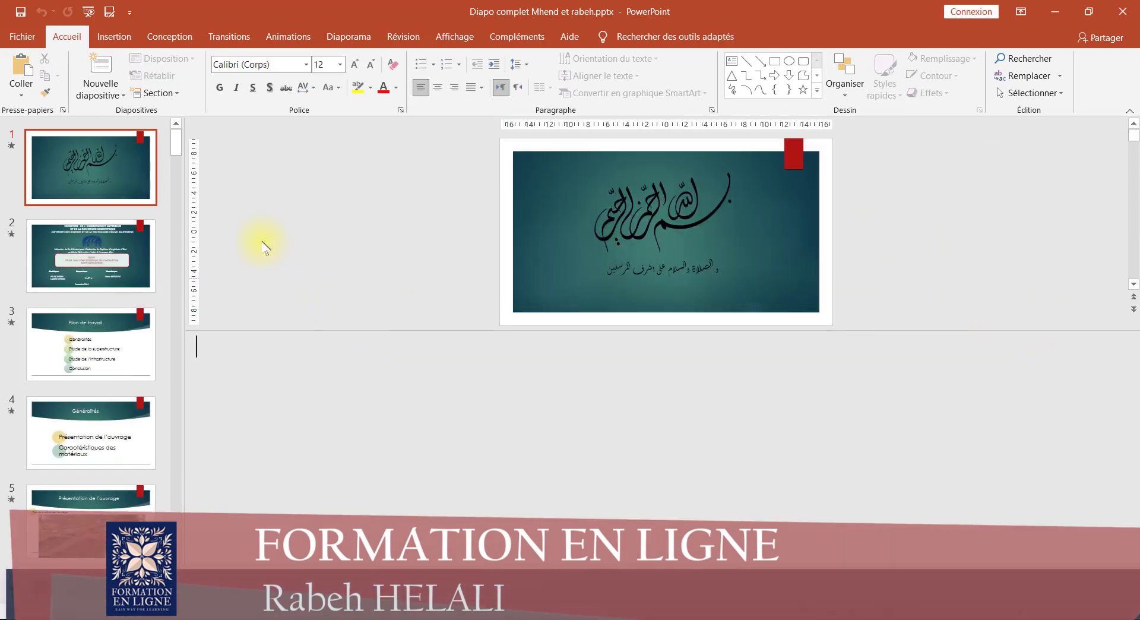
{"action": "scroll", "coordinate": [98, 273], "scroll_direction": "down", "scroll_amount": 5}
{"action": "scroll", "coordinate": [90, 275], "scroll_direction": "down", "scroll_amount": 5}
{"action": "scroll", "coordinate": [90, 275], "scroll_direction": "down", "scroll_amount": 4}
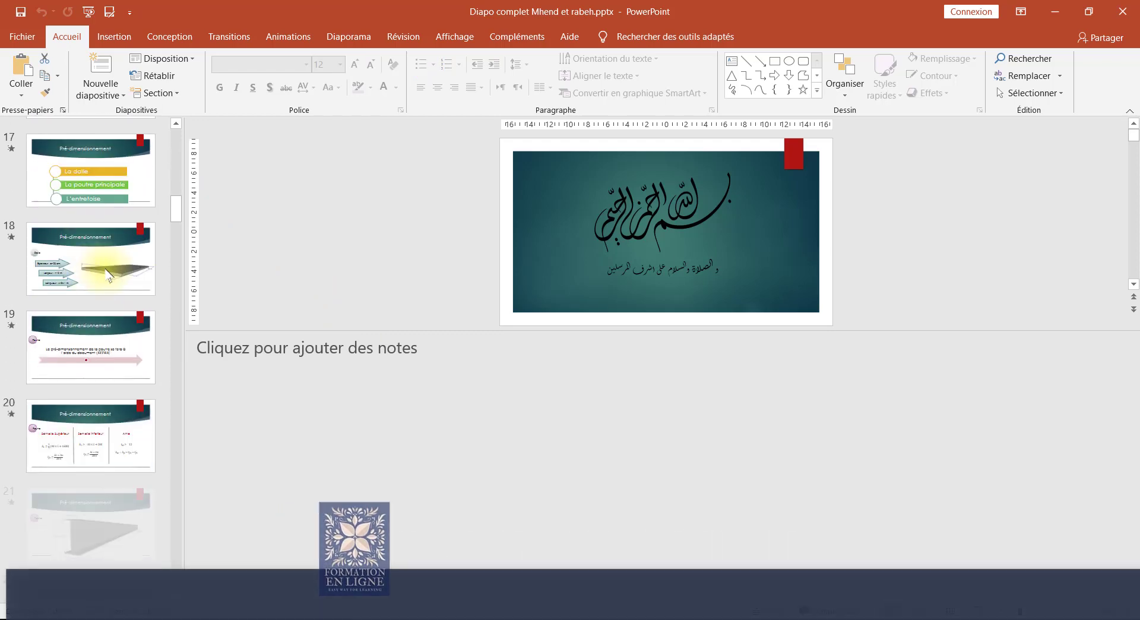
{"action": "scroll", "coordinate": [119, 250], "scroll_direction": "down", "scroll_amount": 3}
{"action": "left_click_drag", "start_coordinate": [176, 208], "coordinate": [176, 135]}
{"action": "left_click", "coordinate": [108, 158]}
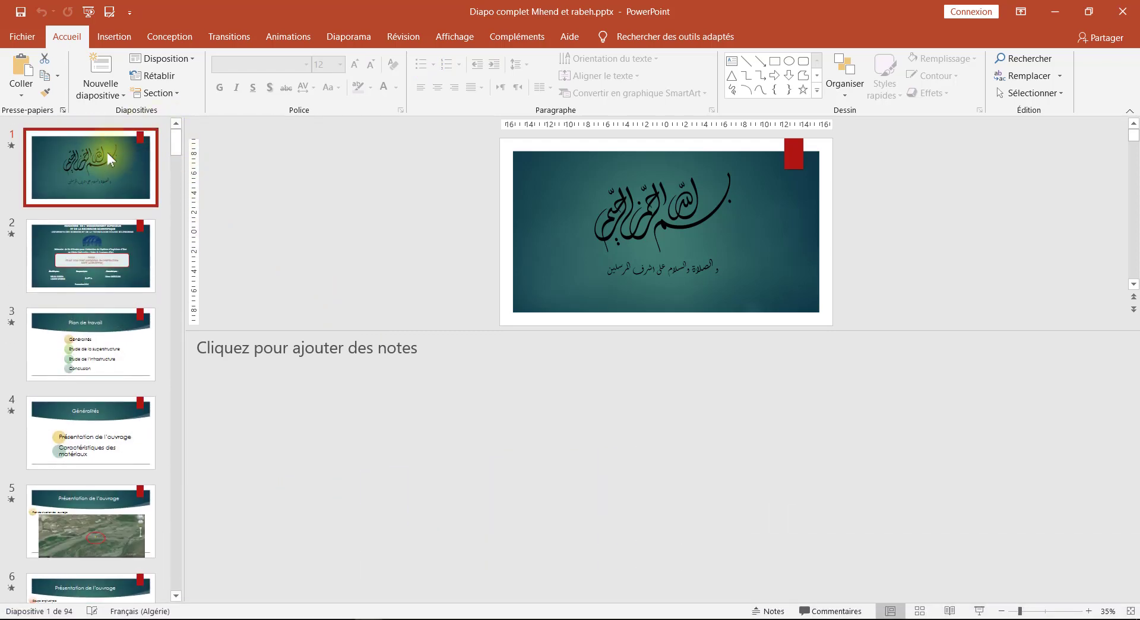
Play the thesis deck full-screen through to slide 3, Plan de travail, then end the show
{"action": "left_click", "coordinate": [978, 611]}
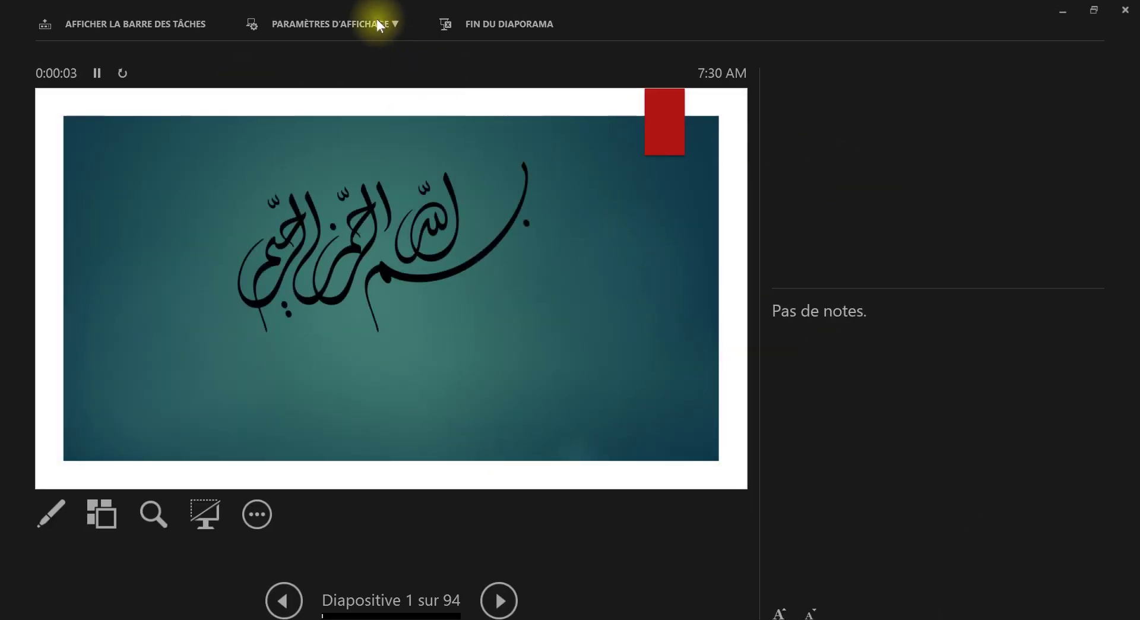
{"action": "left_click", "coordinate": [356, 26]}
{"action": "left_click", "coordinate": [332, 50]}
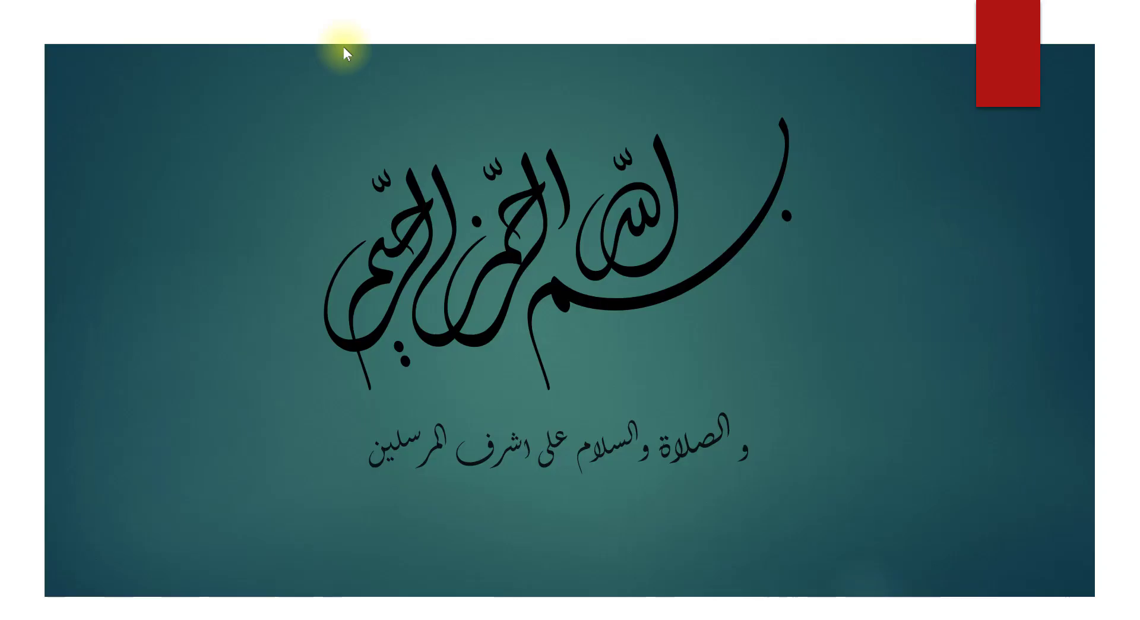
{"action": "key", "text": "Right"}
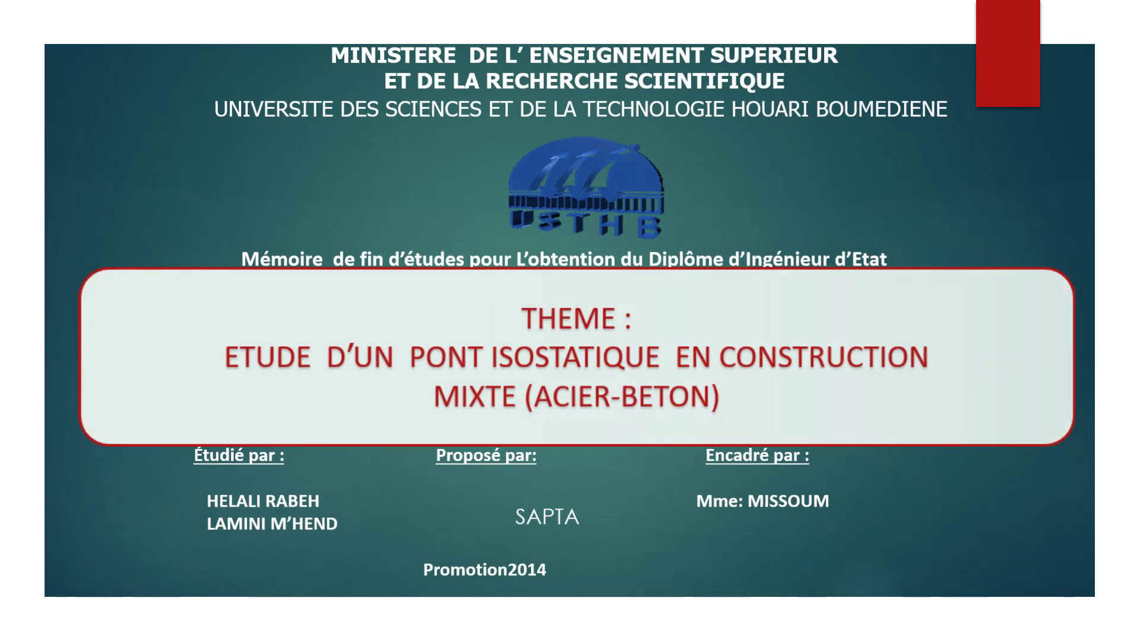
{"action": "key", "text": "Right"}
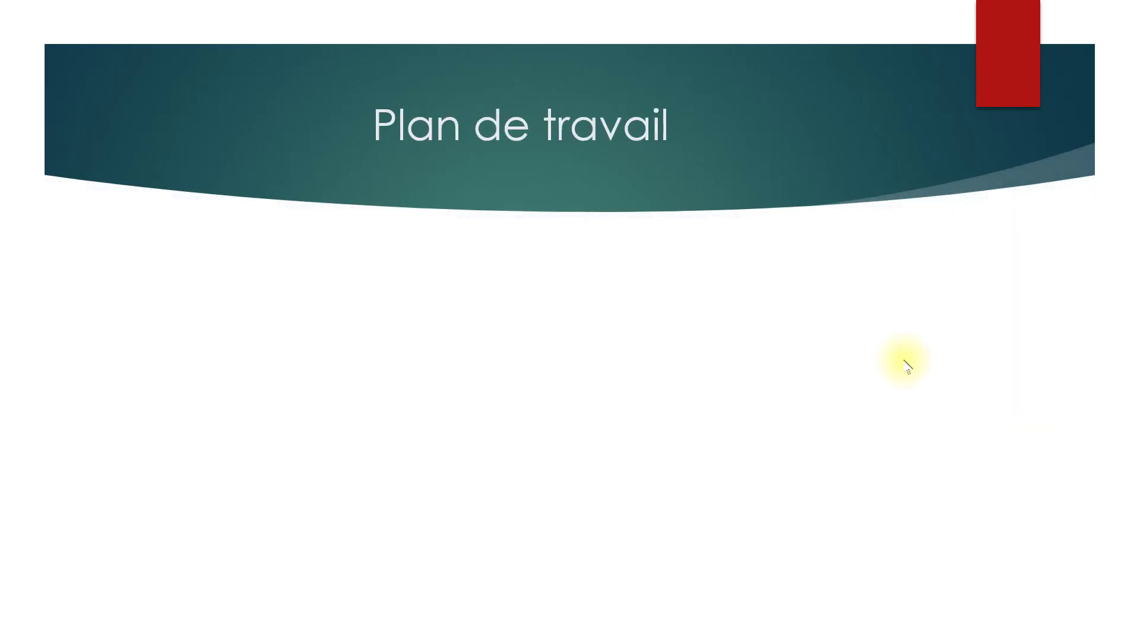
{"action": "key", "text": "Escape"}
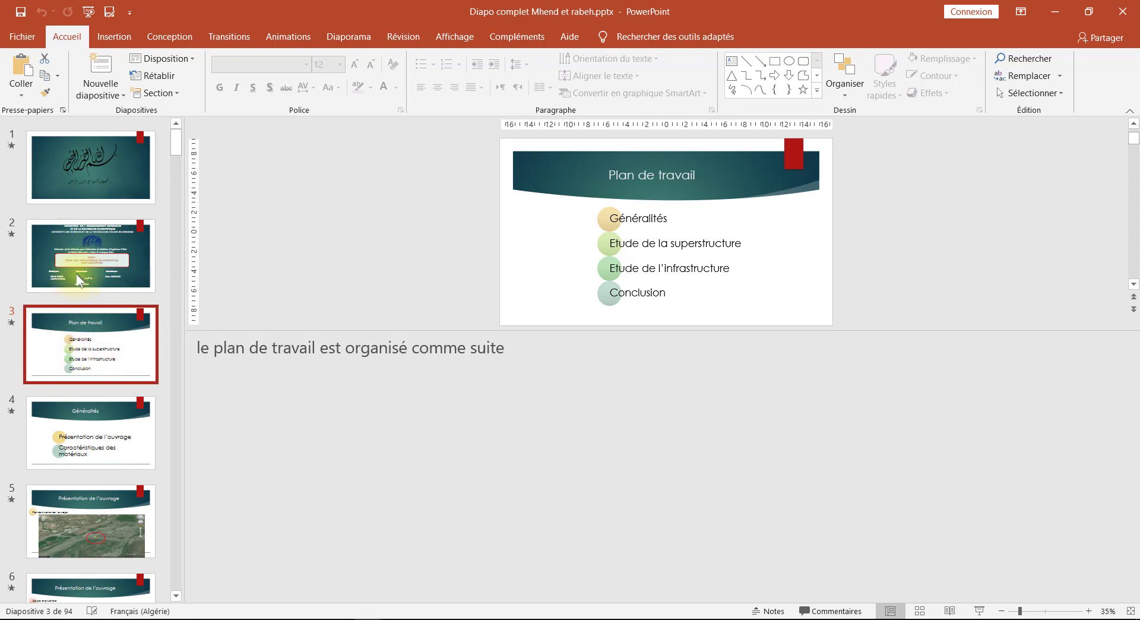
Start the slideshow from slide 3, switching from presenter view to full screen
{"action": "left_click", "coordinate": [977, 613]}
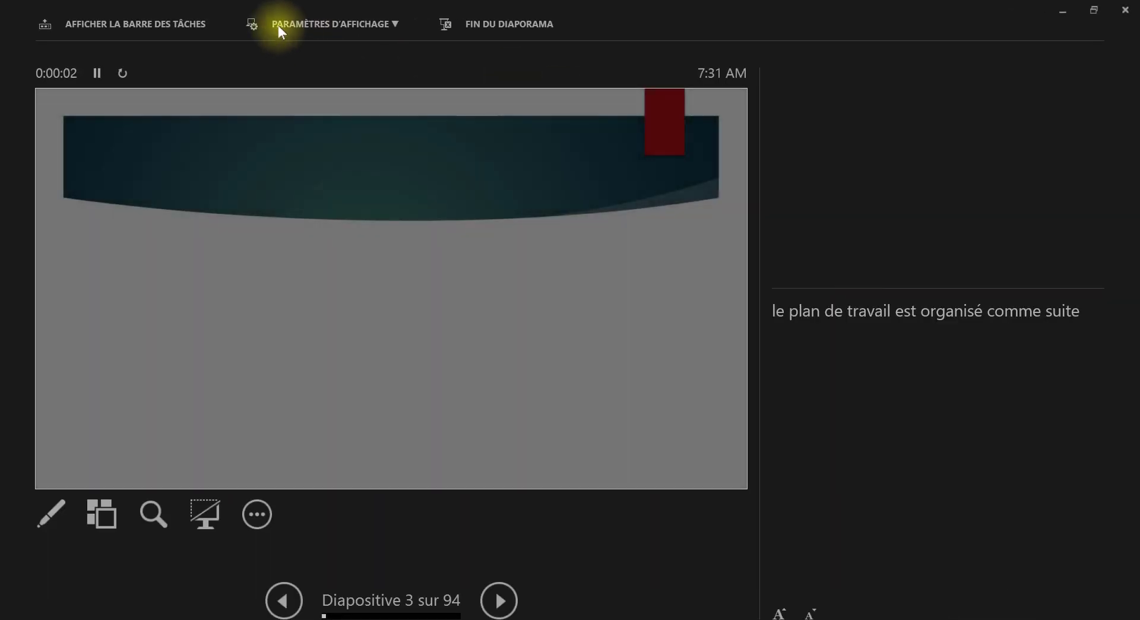
{"action": "left_click", "coordinate": [355, 25]}
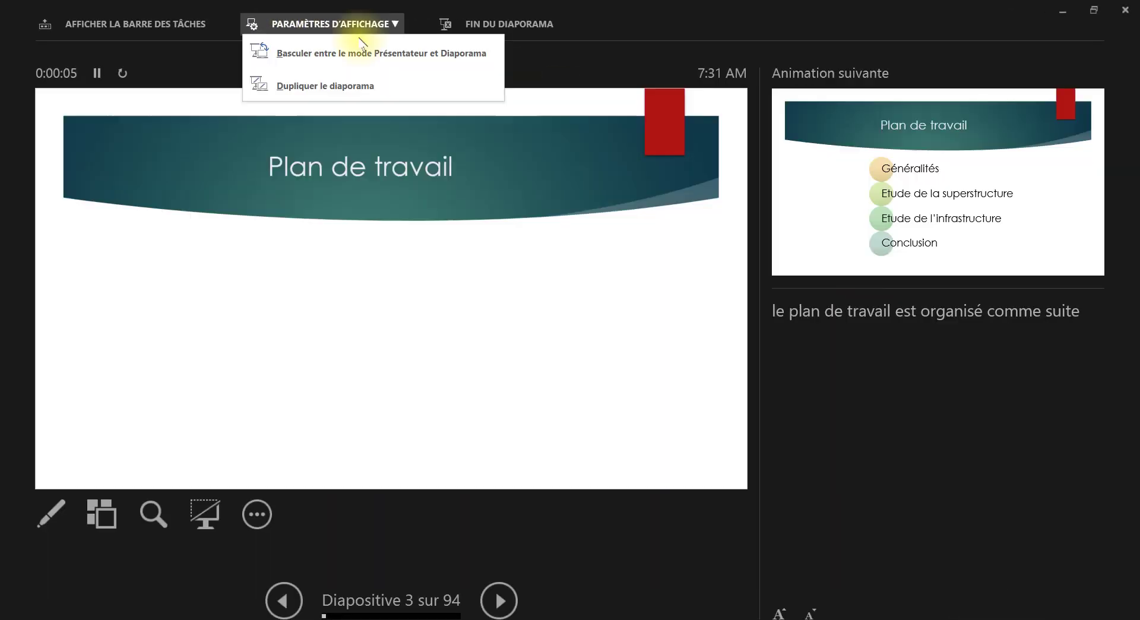
{"action": "left_click", "coordinate": [360, 49]}
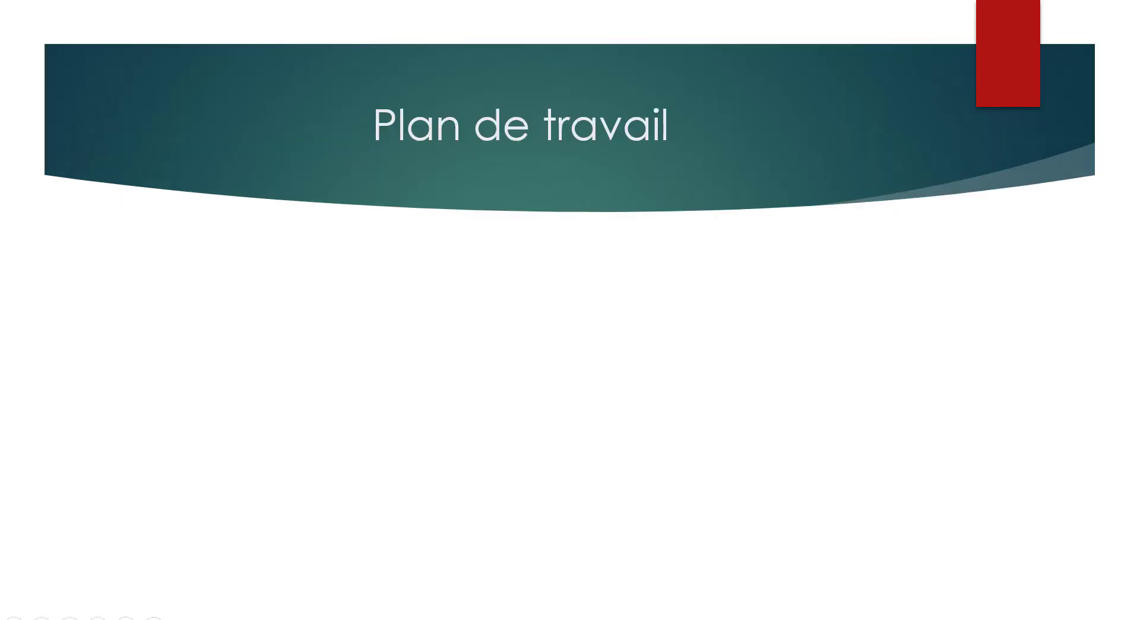
Advance through Généralités, site plan and longitudinal section to the cross-section slide, then exit
{"action": "key", "text": "Right"}
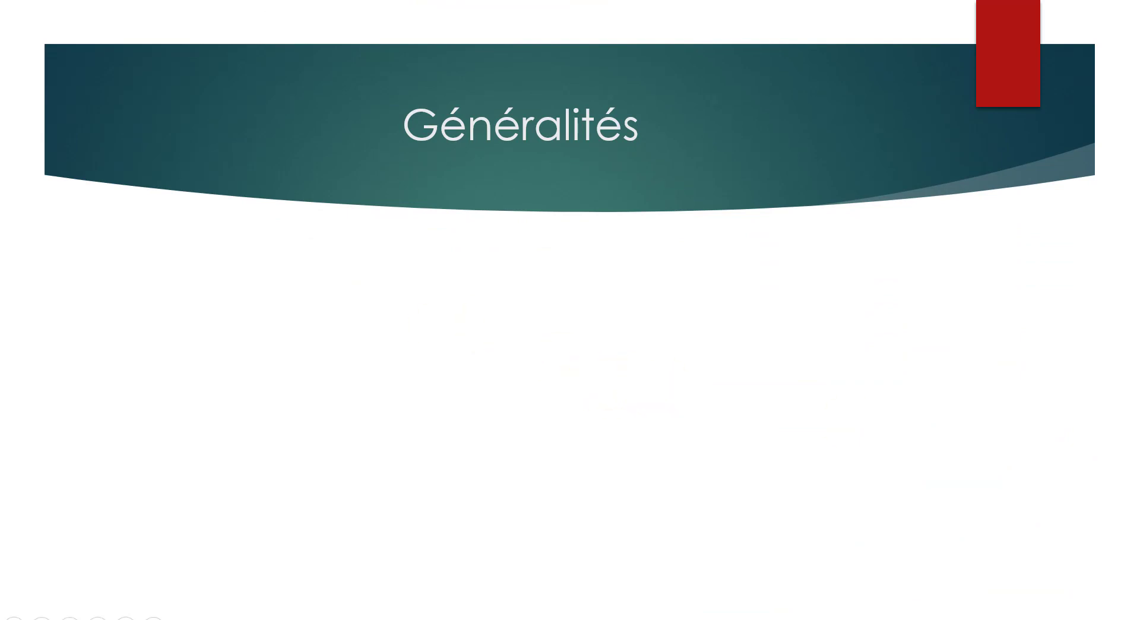
{"action": "key", "text": "Right"}
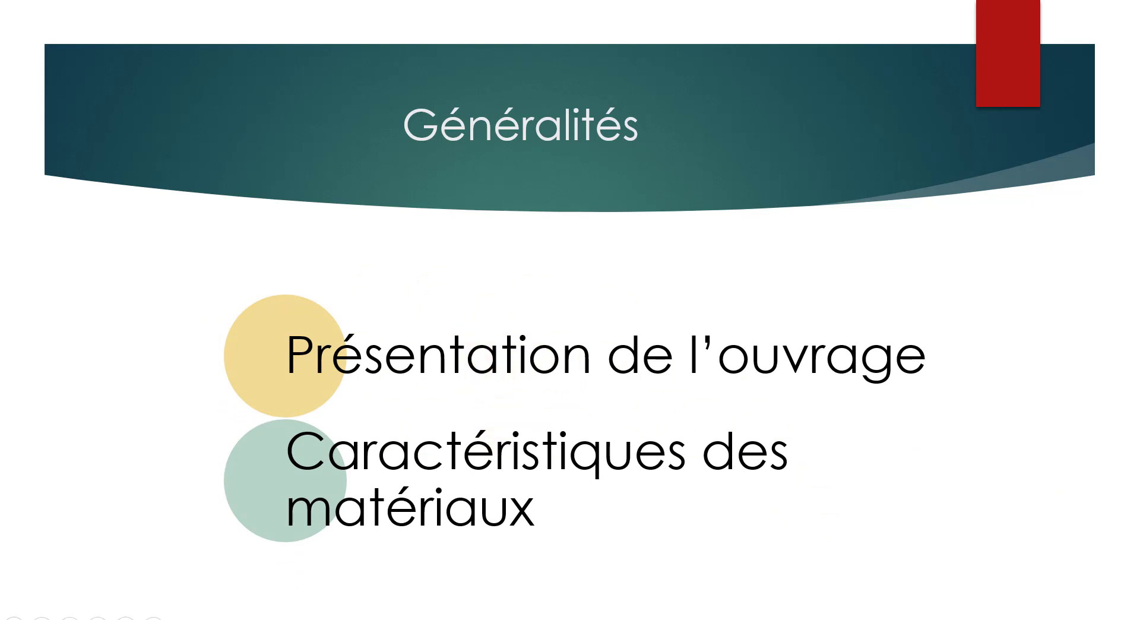
{"action": "key", "text": "Right"}
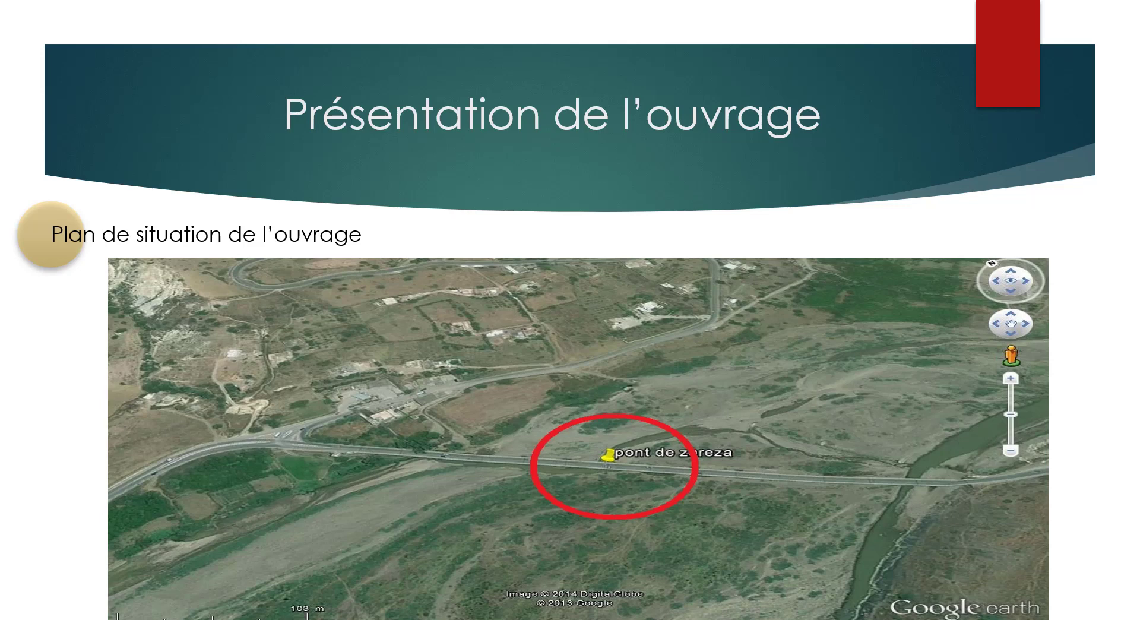
{"action": "key", "text": "Right"}
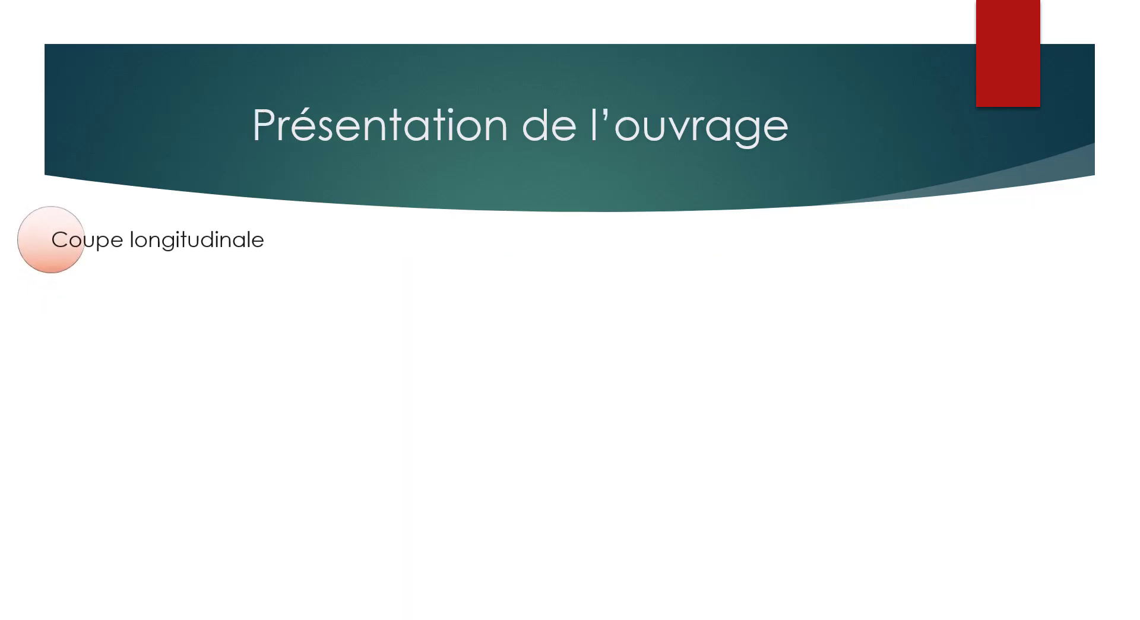
{"action": "key", "text": "Right"}
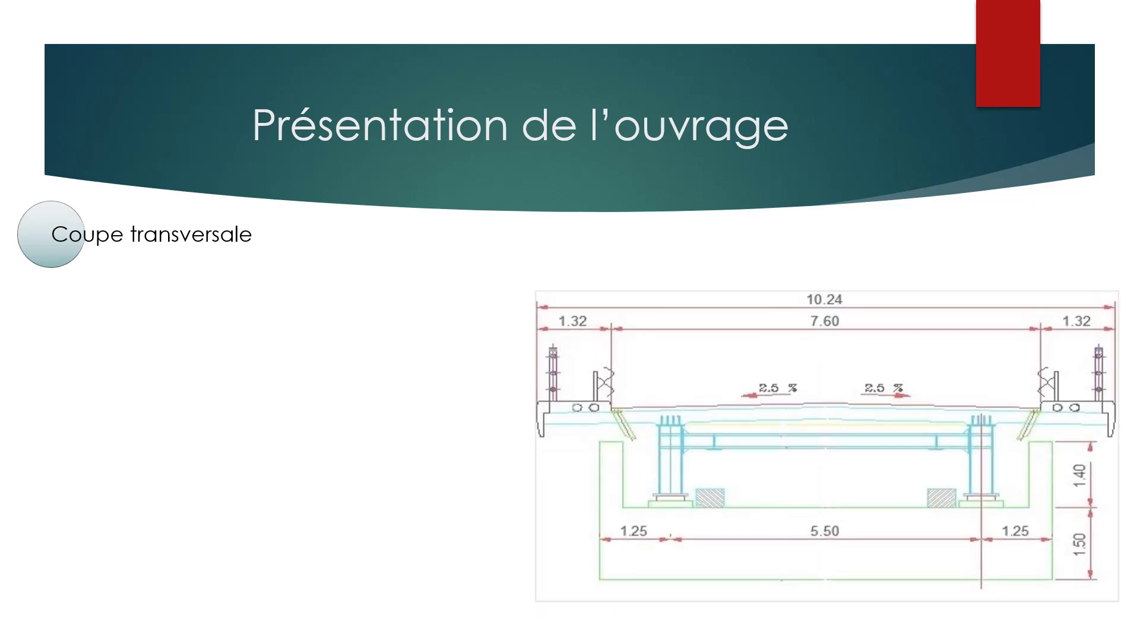
{"action": "key", "text": "Escape"}
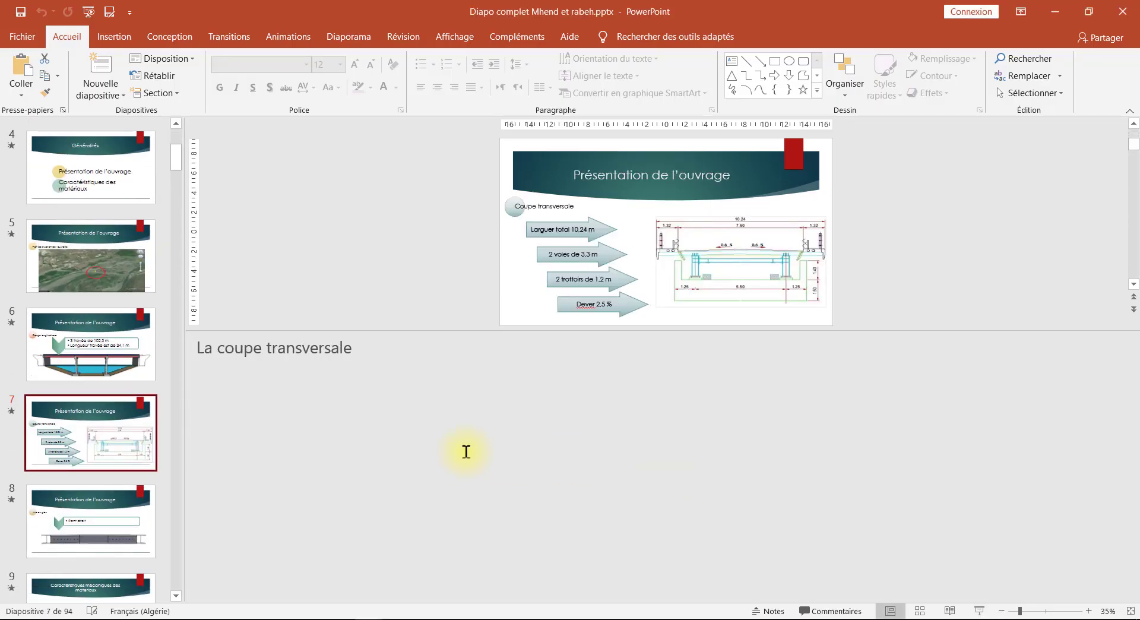
Launch Presenter View from slide 7, Coupe transversale, using the status-bar slideshow button
{"action": "scroll", "coordinate": [82, 246], "scroll_direction": "up", "scroll_amount": 5}
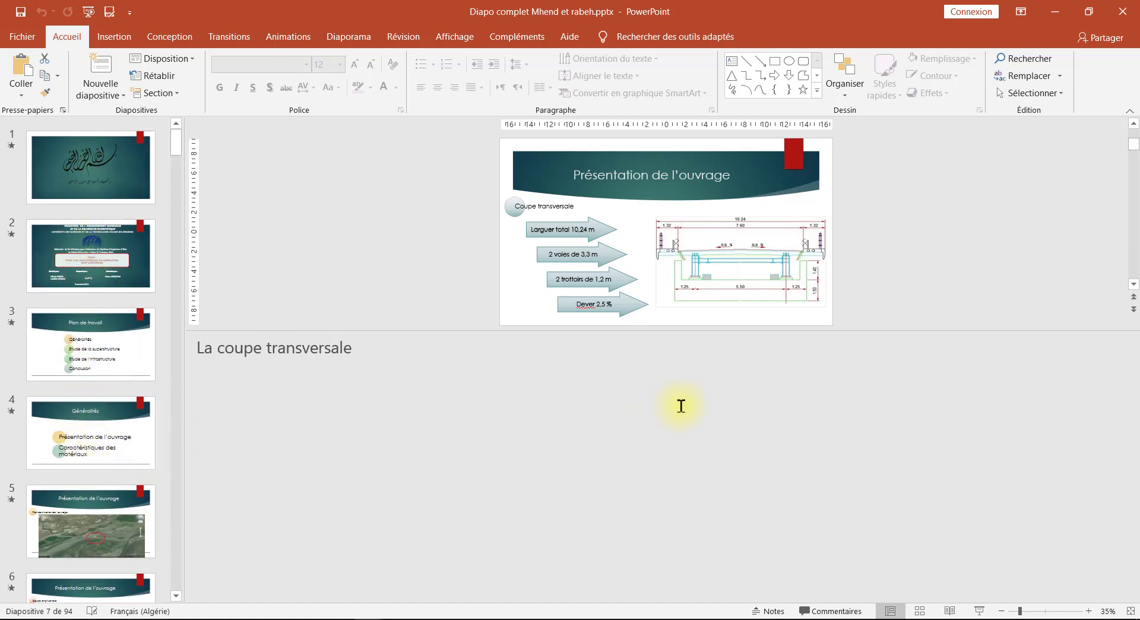
{"action": "left_click", "coordinate": [979, 610]}
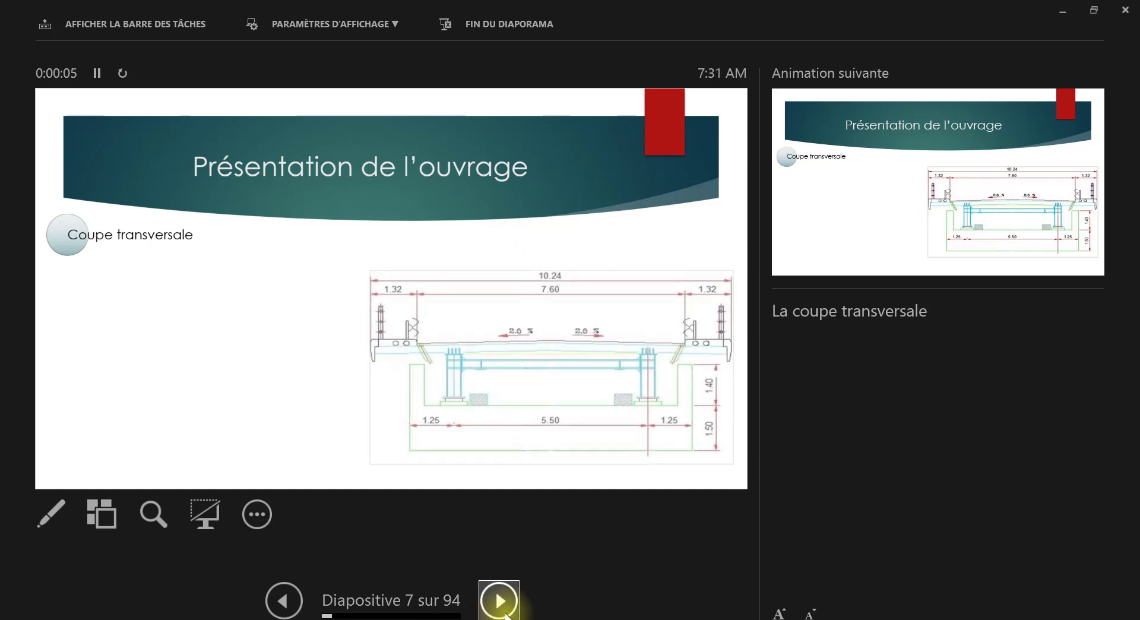
Step through slides 7–10 in Presenter View, back up to slide 9, and exit the show
{"action": "left_click", "coordinate": [499, 602]}
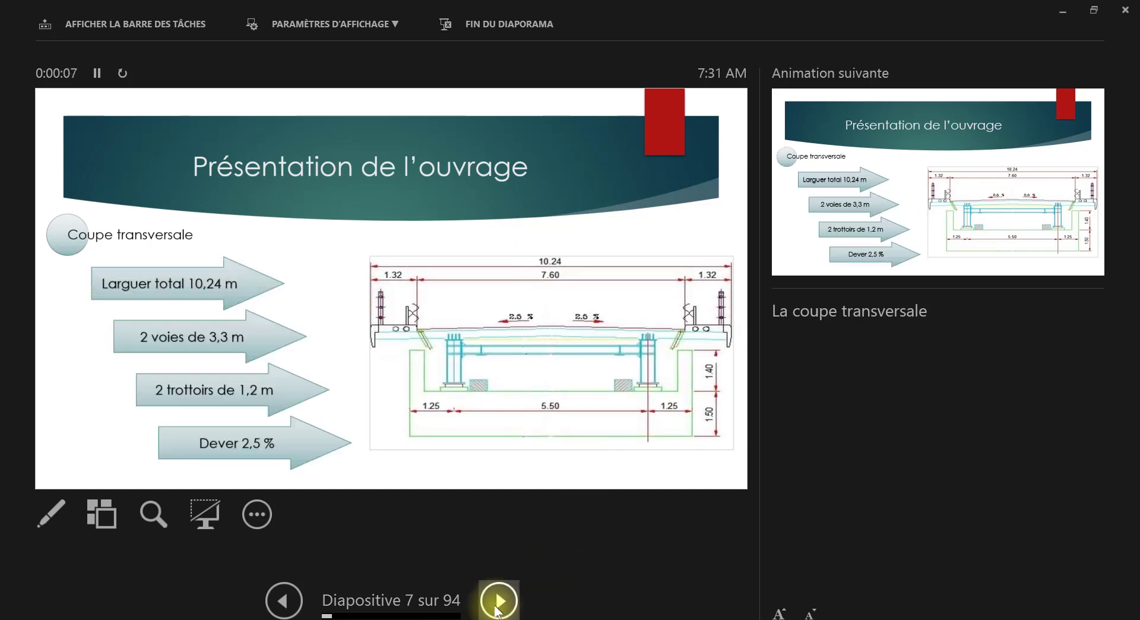
{"action": "left_click", "coordinate": [497, 603]}
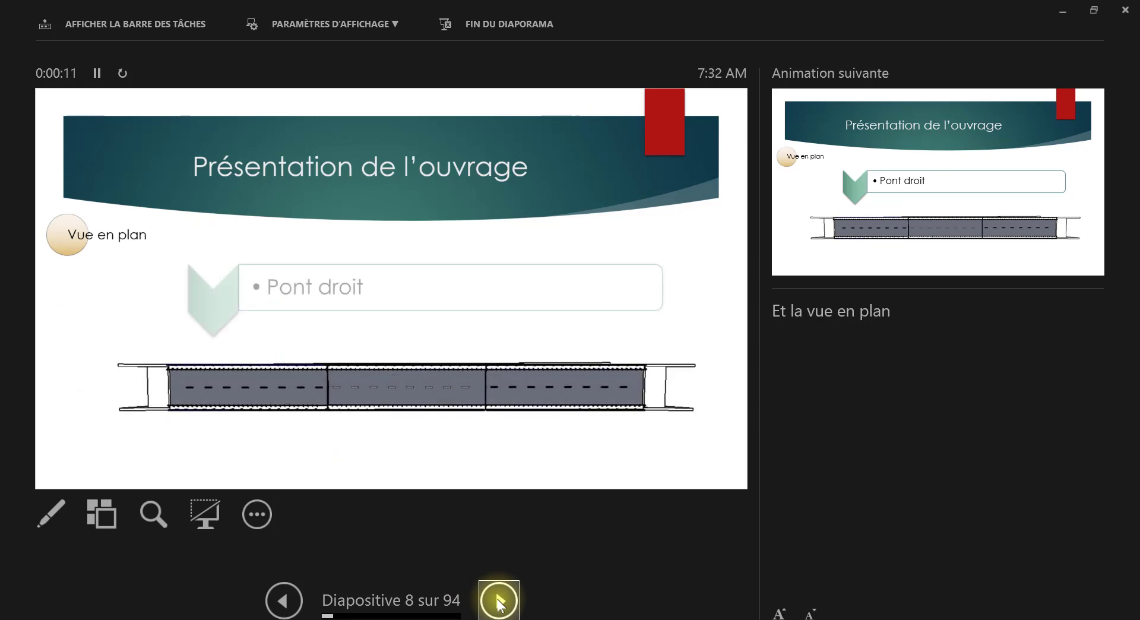
{"action": "left_click", "coordinate": [498, 601]}
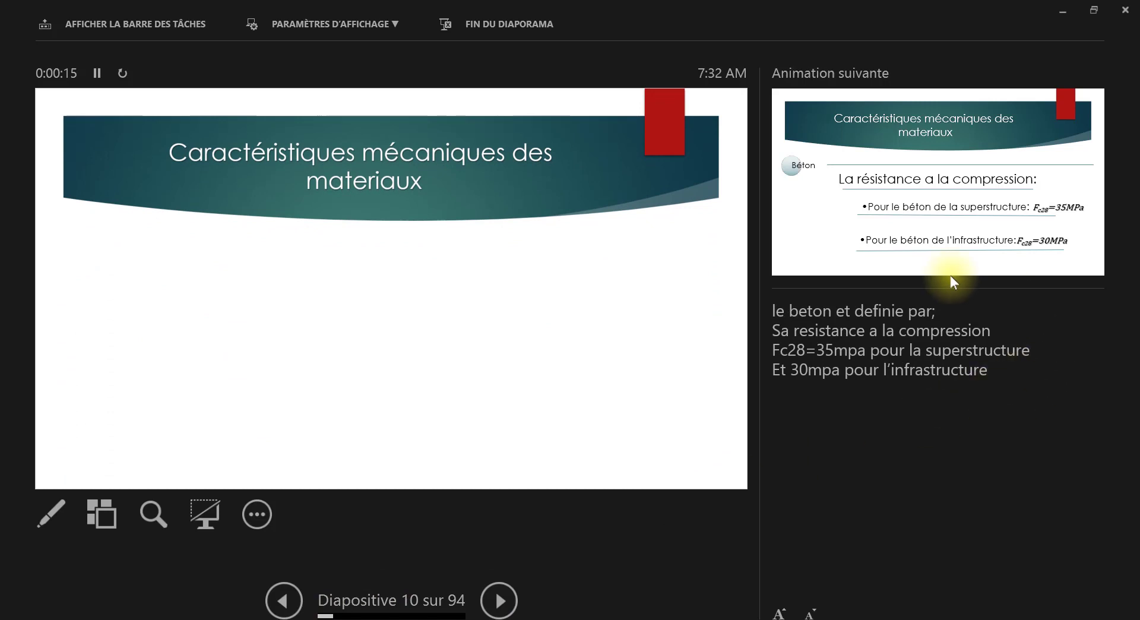
{"action": "left_click", "coordinate": [285, 601]}
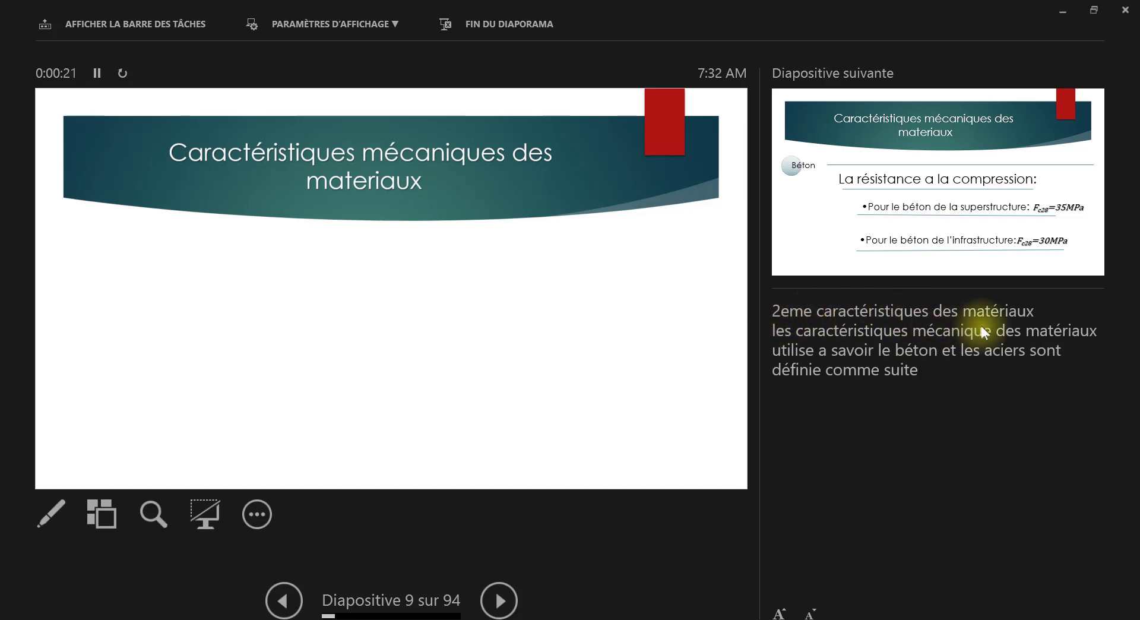
{"action": "left_click", "coordinate": [499, 600]}
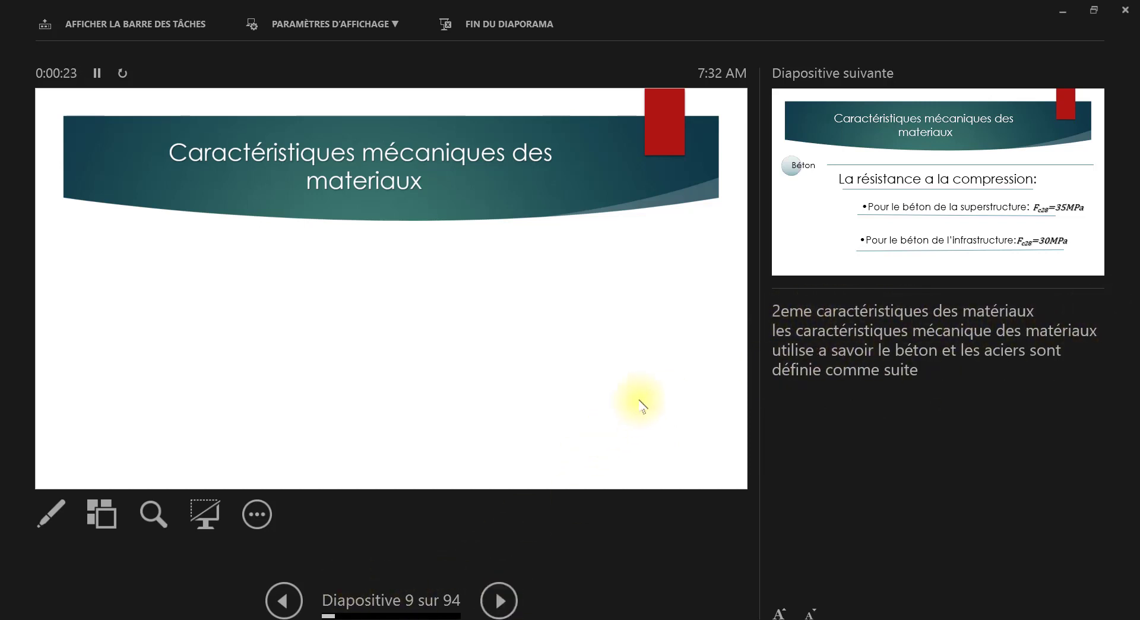
{"action": "key", "text": "Escape"}
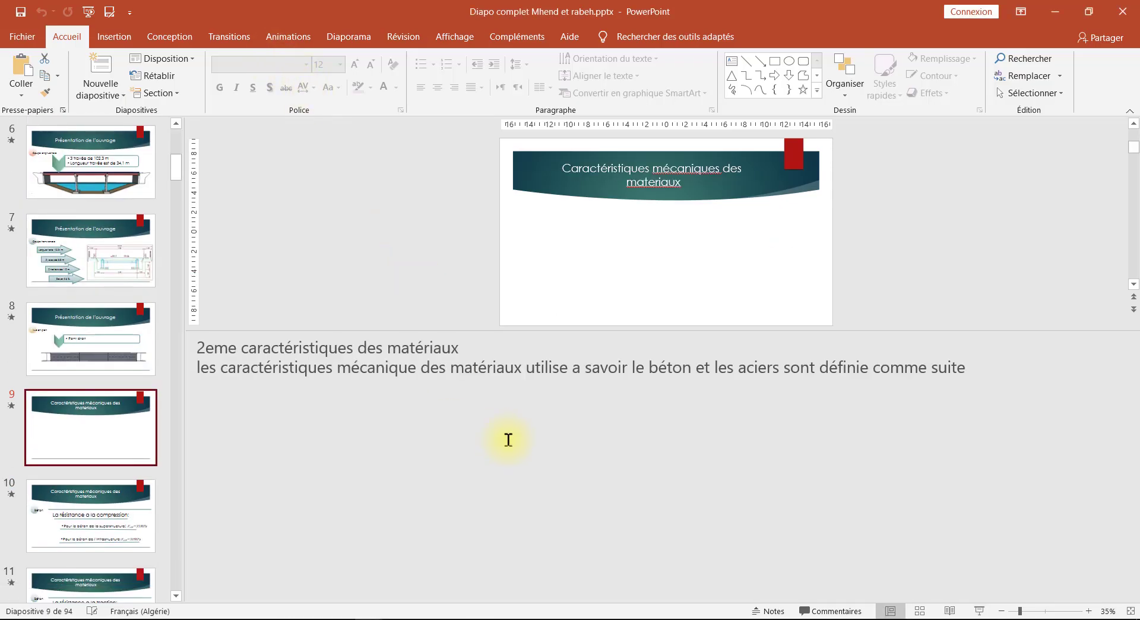
Resize the slide and notes panes on slide 9 so the slide gets more space
{"action": "left_click", "coordinate": [508, 439]}
{"action": "left_click_drag", "start_coordinate": [279, 330], "coordinate": [279, 602]}
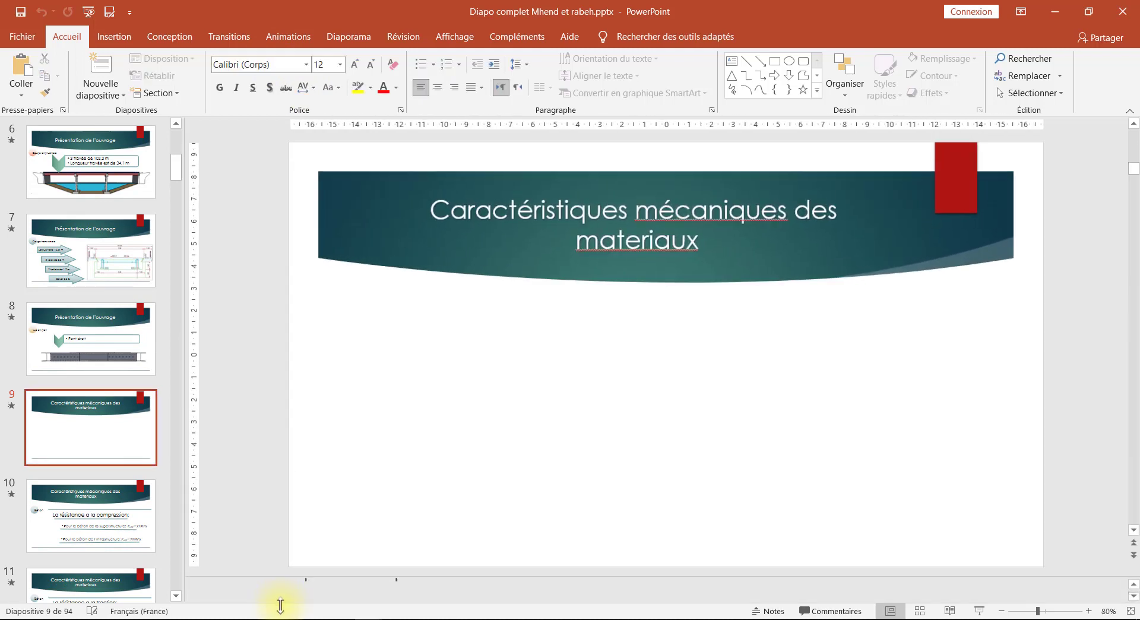
{"action": "left_click_drag", "start_coordinate": [288, 503], "coordinate": [287, 504]}
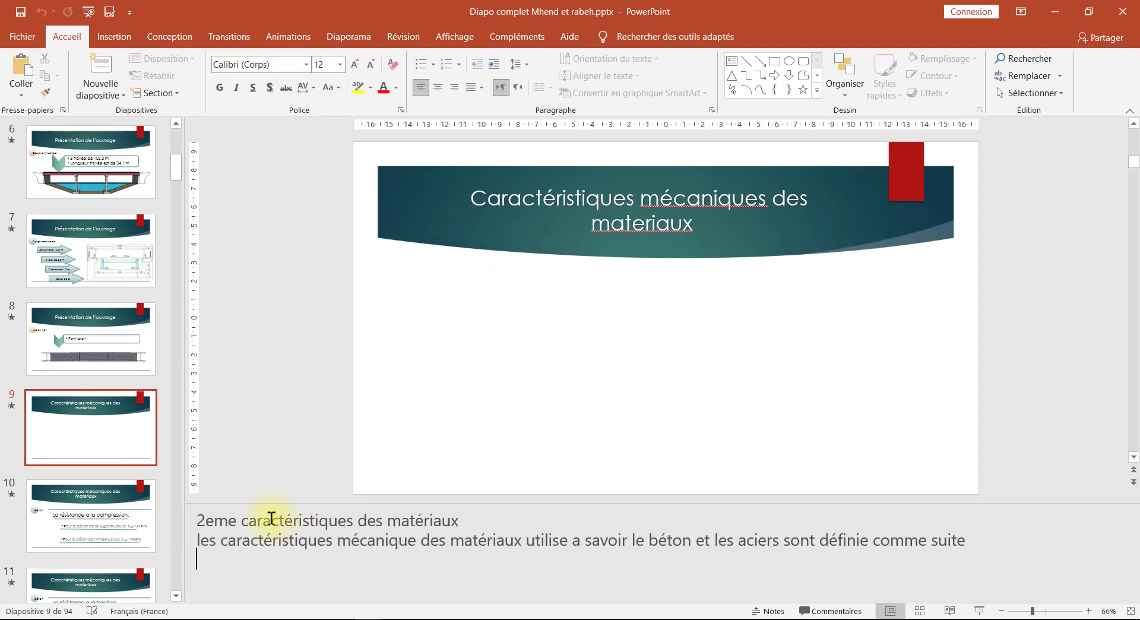
{"action": "left_click", "coordinate": [250, 416]}
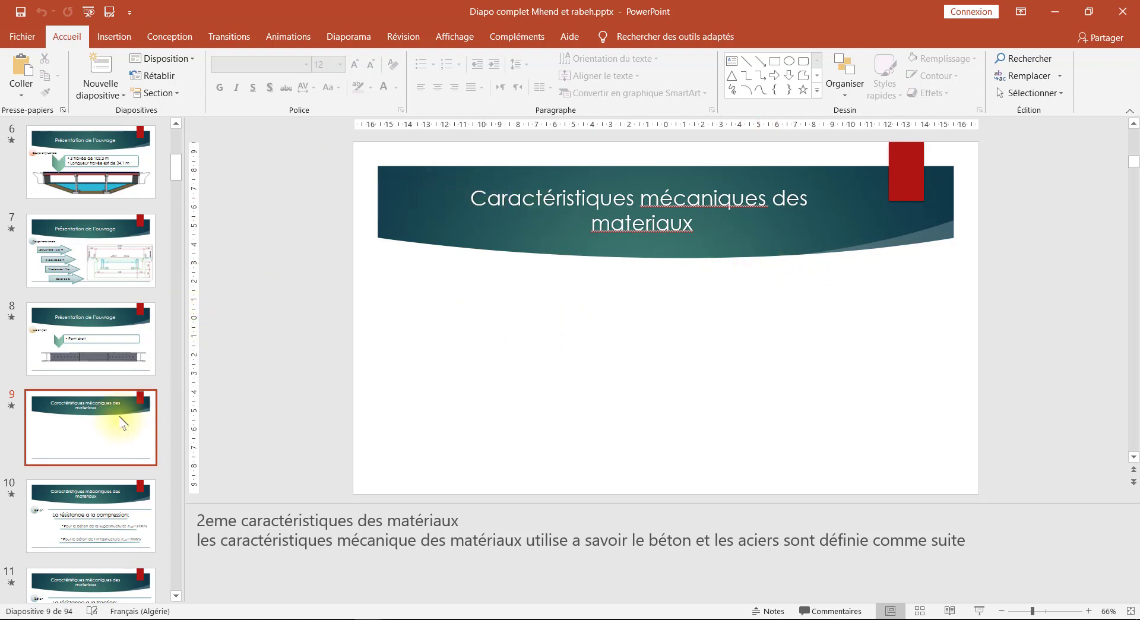
Browse the thumbnails to slides 10, 7, 16 and 25, then scroll the slide pane back up
{"action": "key", "text": "Down"}
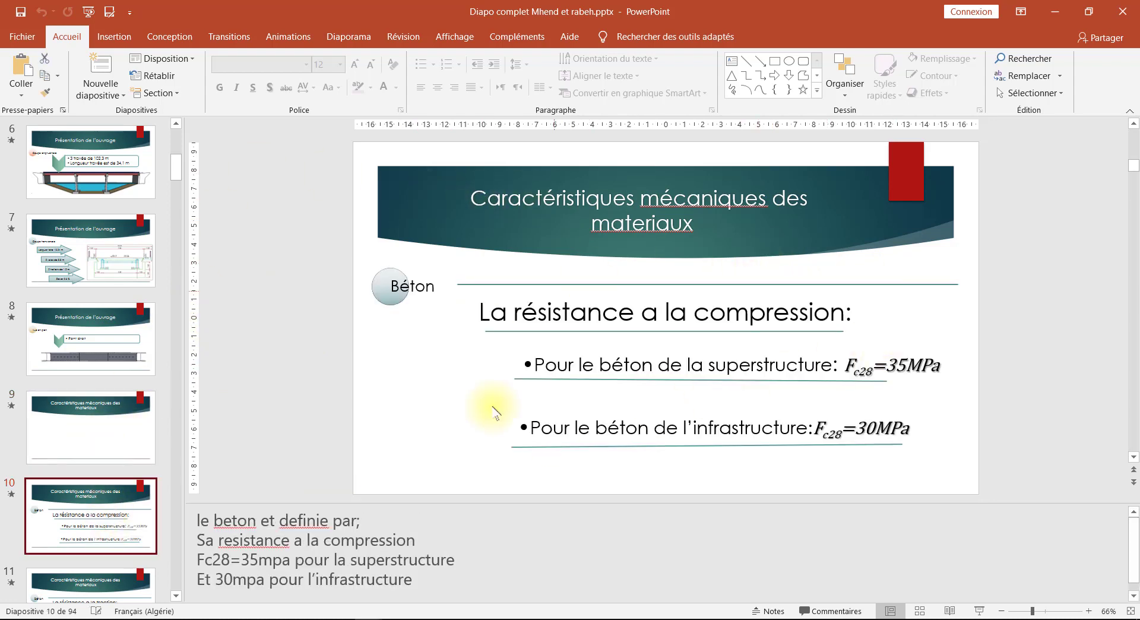
{"action": "left_click", "coordinate": [71, 217]}
{"action": "scroll", "coordinate": [76, 356], "scroll_direction": "down", "scroll_amount": 5}
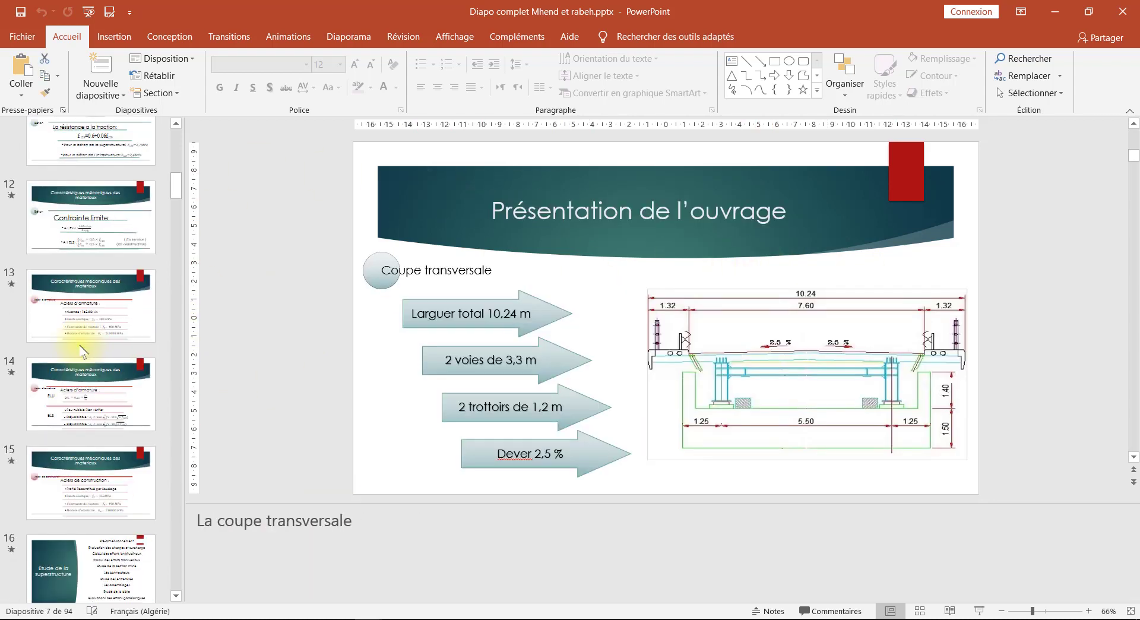
{"action": "scroll", "coordinate": [89, 401], "scroll_direction": "down", "scroll_amount": 2}
{"action": "left_click", "coordinate": [89, 399]}
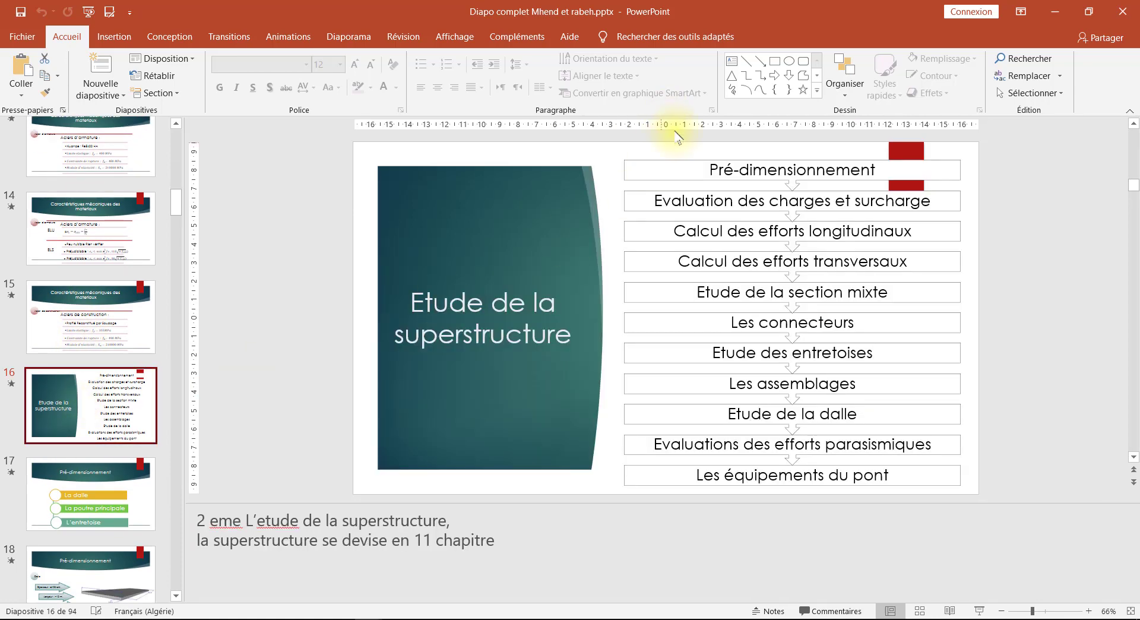
{"action": "scroll", "coordinate": [89, 385], "scroll_direction": "down", "scroll_amount": 9}
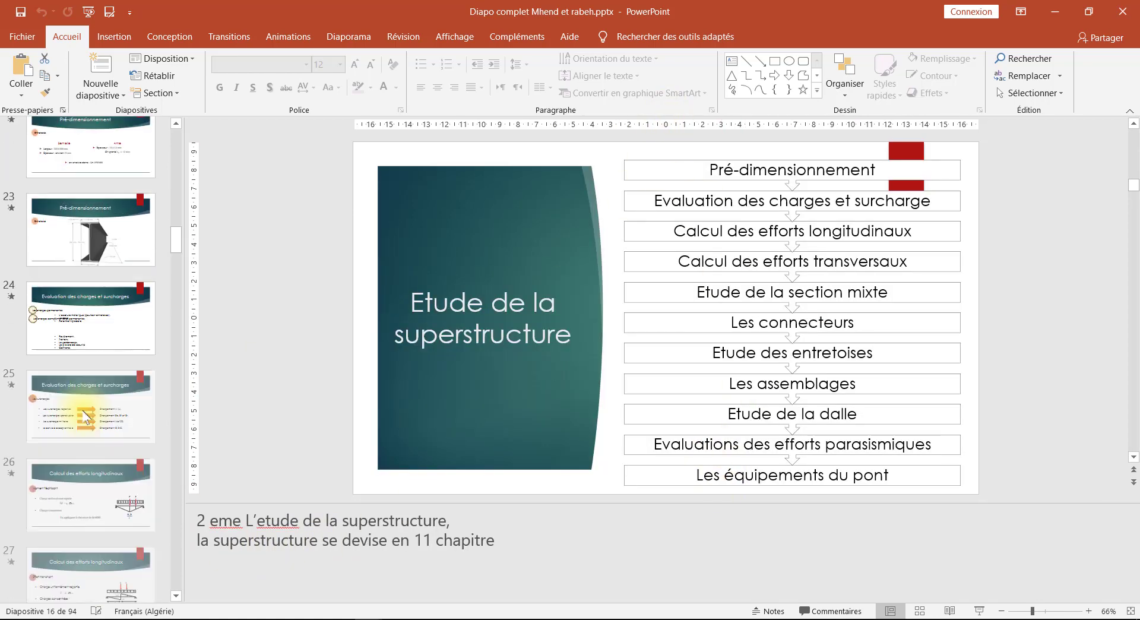
{"action": "left_click", "coordinate": [87, 387]}
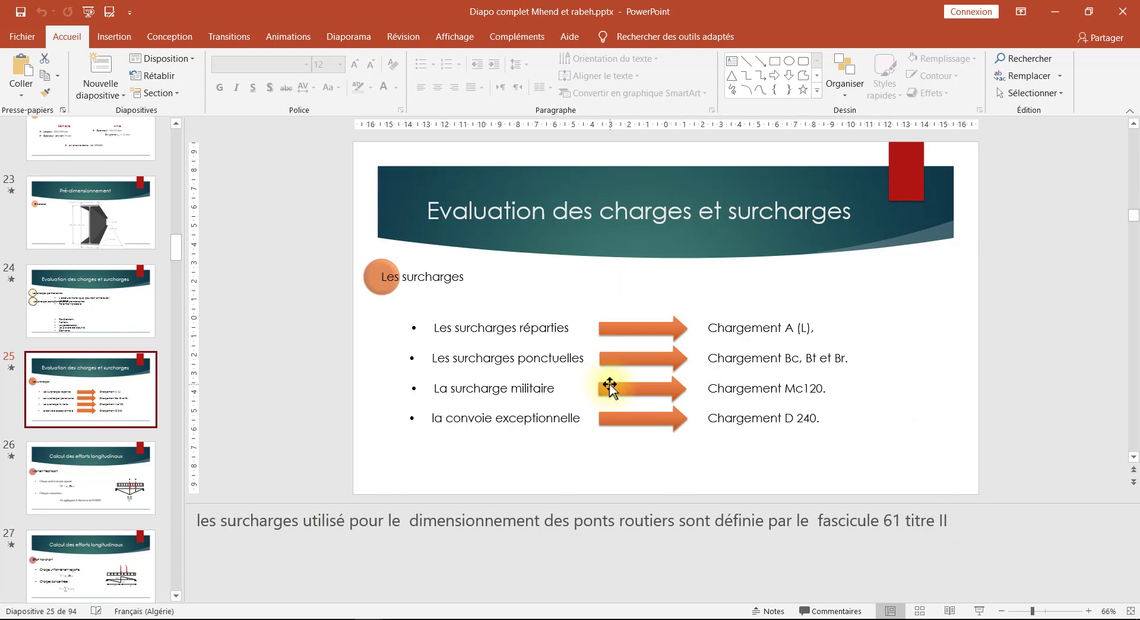
{"action": "scroll", "coordinate": [119, 418], "scroll_direction": "up", "scroll_amount": 7}
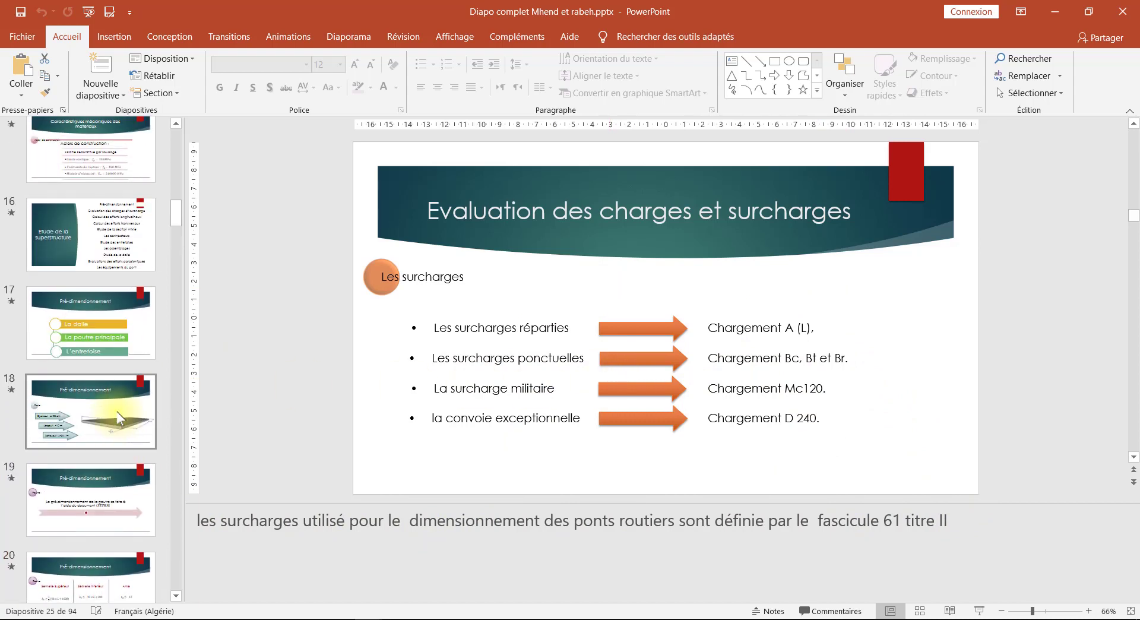
{"action": "scroll", "coordinate": [118, 417], "scroll_direction": "up", "scroll_amount": 4}
{"action": "scroll", "coordinate": [120, 418], "scroll_direction": "up", "scroll_amount": 3}
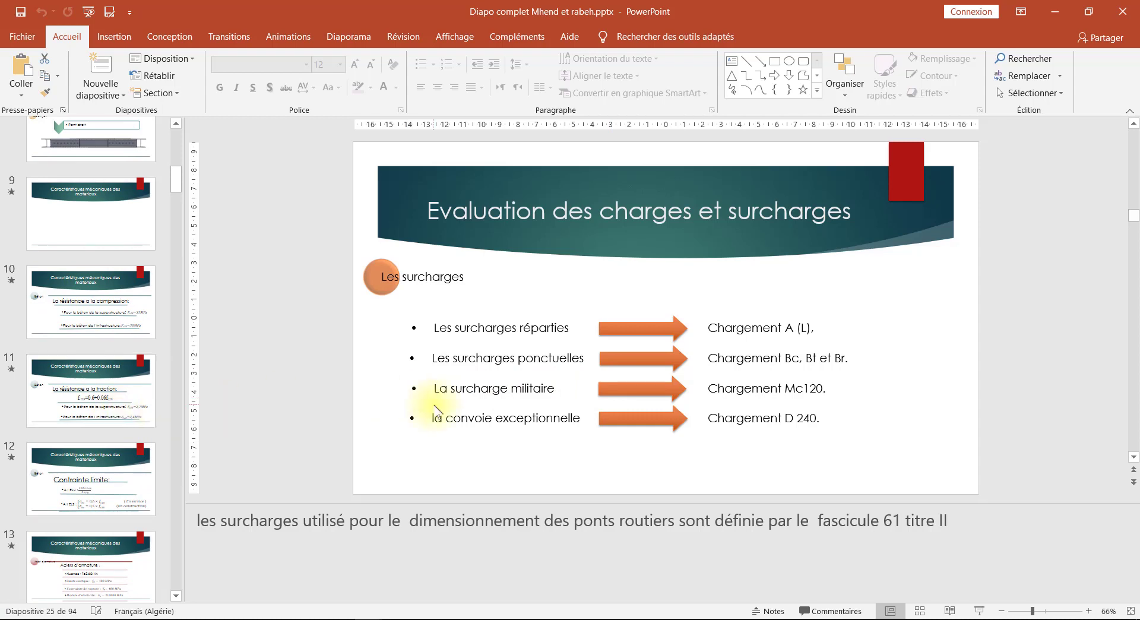
{"action": "scroll", "coordinate": [433, 415], "scroll_direction": "up", "scroll_amount": 3}
{"action": "left_click", "coordinate": [371, 505]}
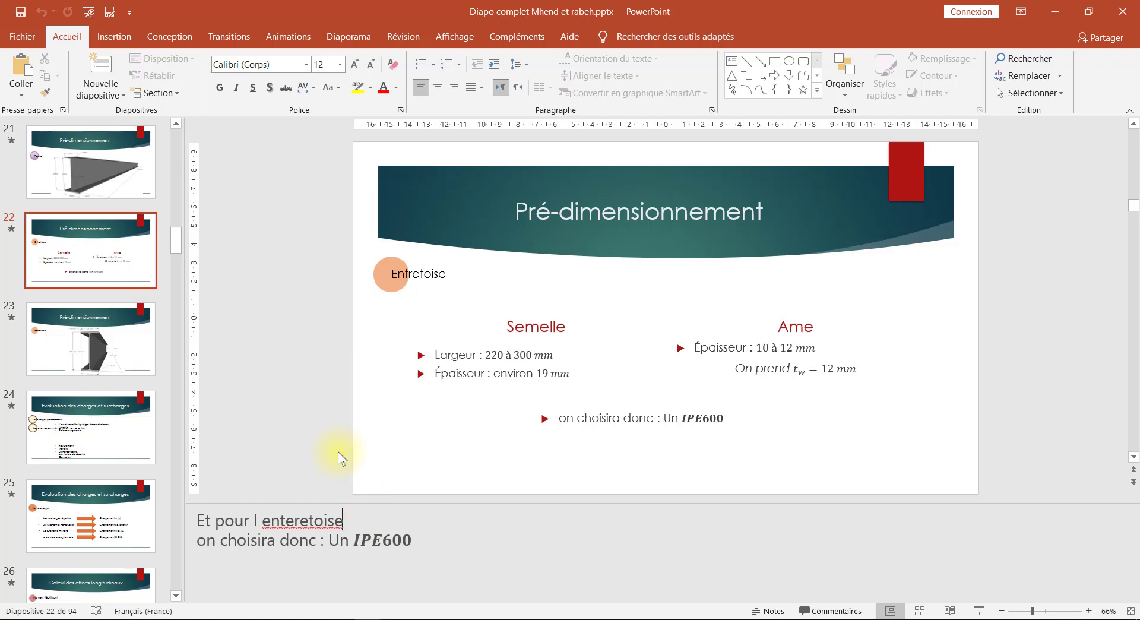
{"action": "left_click", "coordinate": [106, 35]}
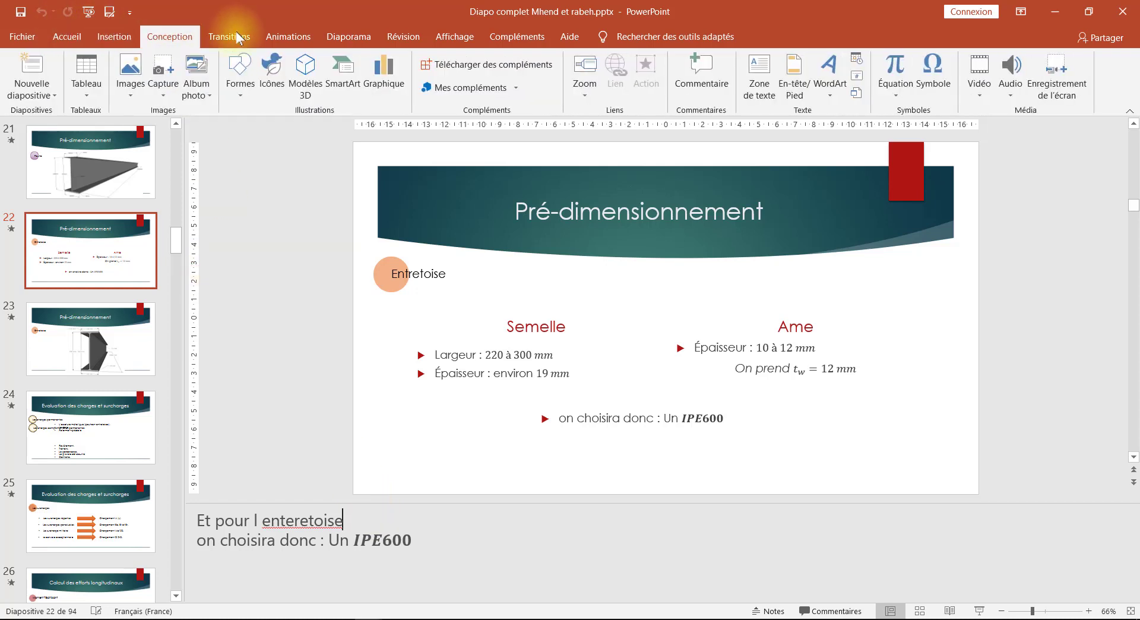
{"action": "left_click", "coordinate": [231, 35]}
{"action": "left_click", "coordinate": [333, 37]}
{"action": "left_click", "coordinate": [403, 37]}
{"action": "left_click", "coordinate": [455, 36]}
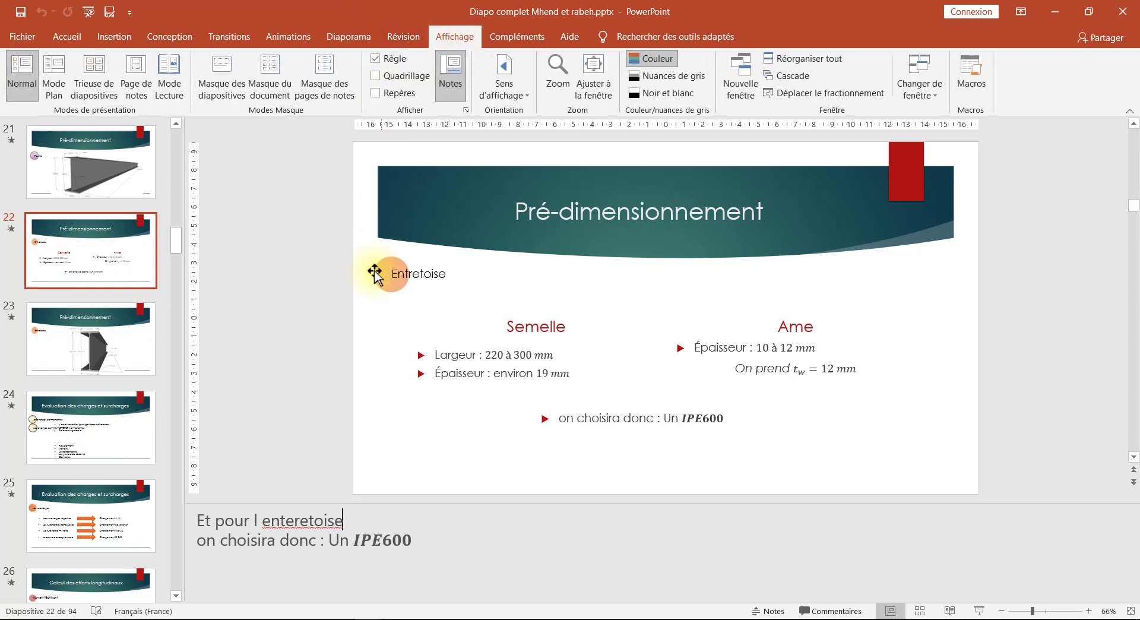
{"action": "left_click", "coordinate": [239, 36]}
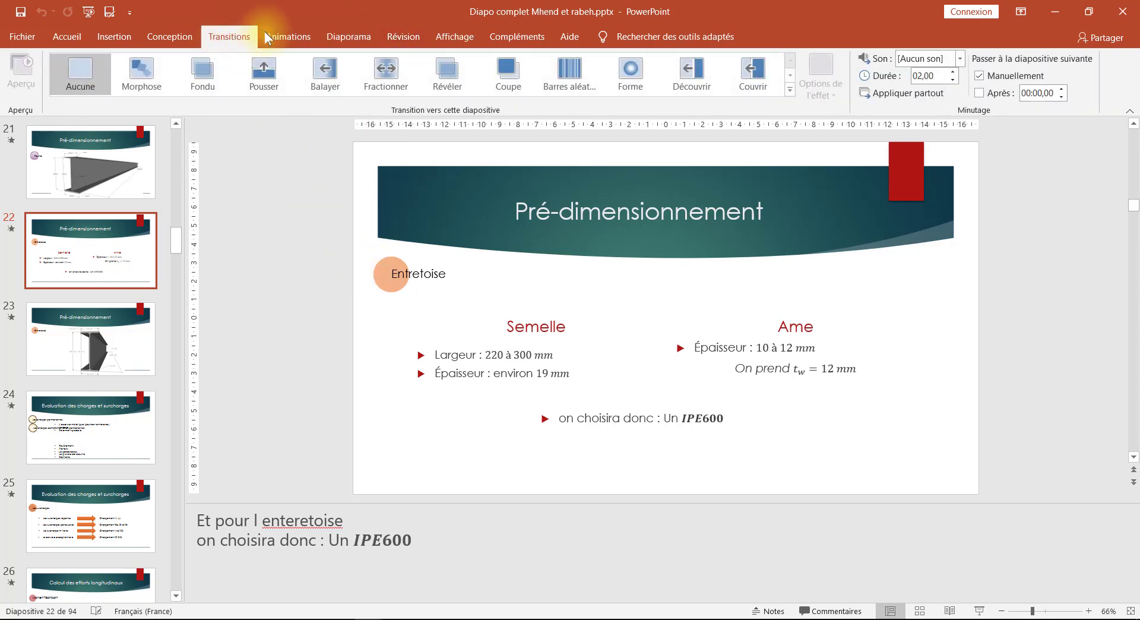
{"action": "left_click", "coordinate": [281, 31]}
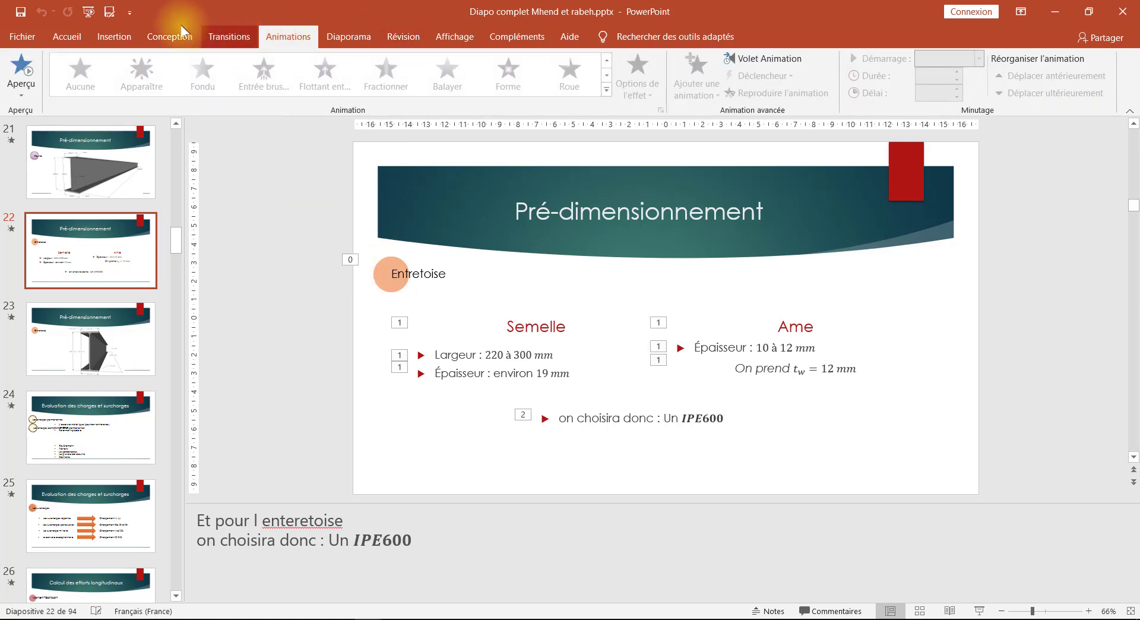
{"action": "left_click", "coordinate": [66, 33]}
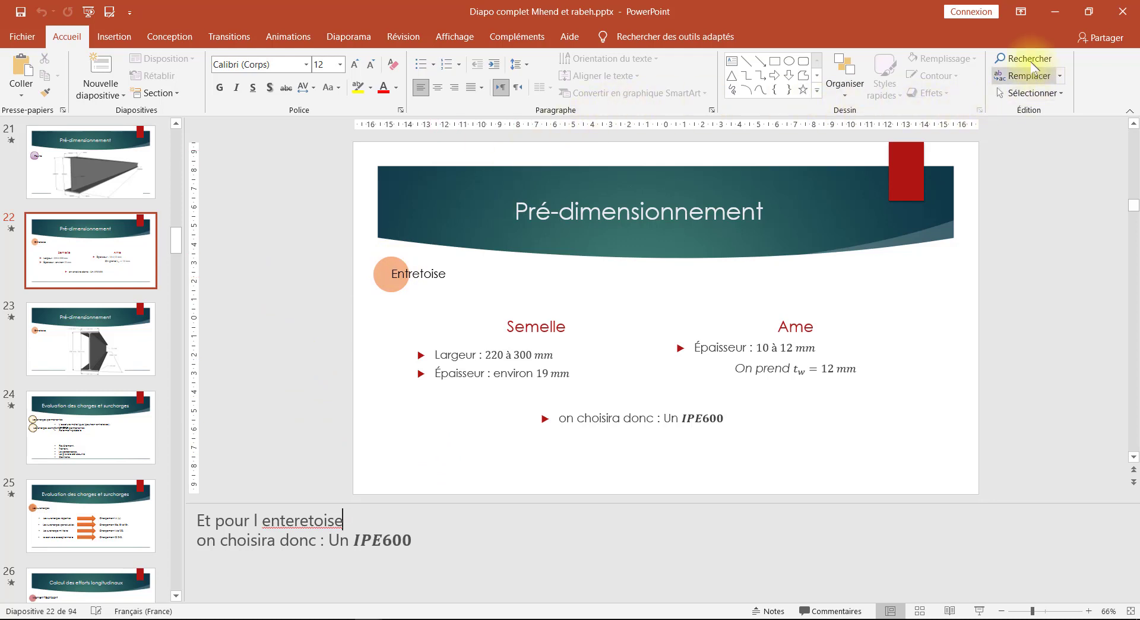
Give slide 21's beam drawing a Pousser transition after trying Fondu, then go to slide 20
{"action": "left_click", "coordinate": [226, 36]}
{"action": "left_click", "coordinate": [106, 181]}
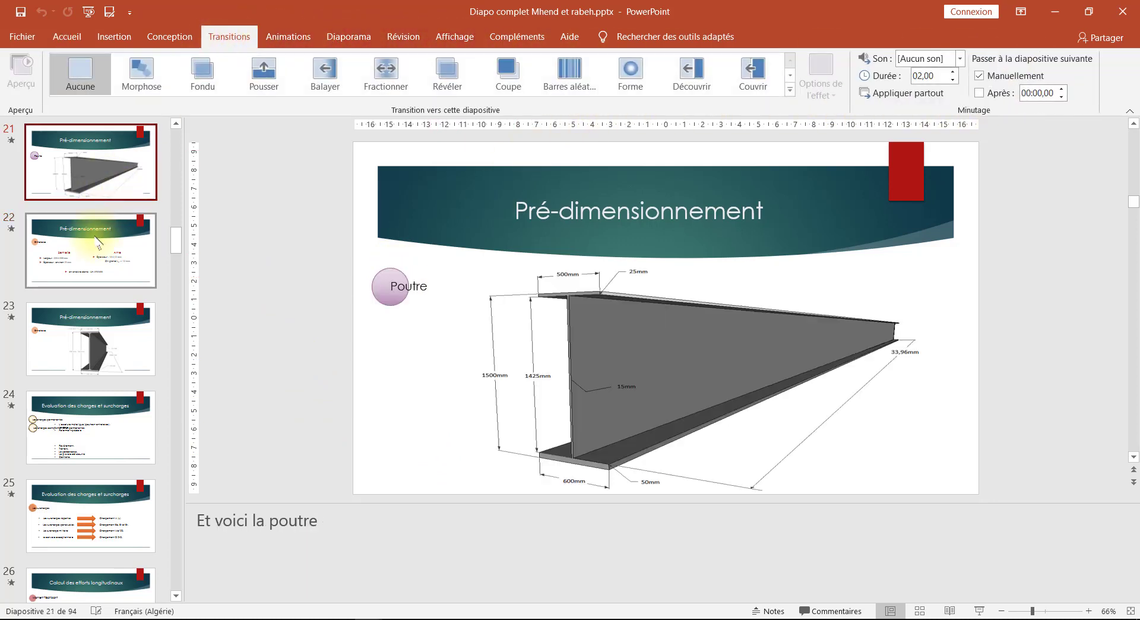
{"action": "left_click", "coordinate": [101, 243]}
{"action": "left_click", "coordinate": [112, 157]}
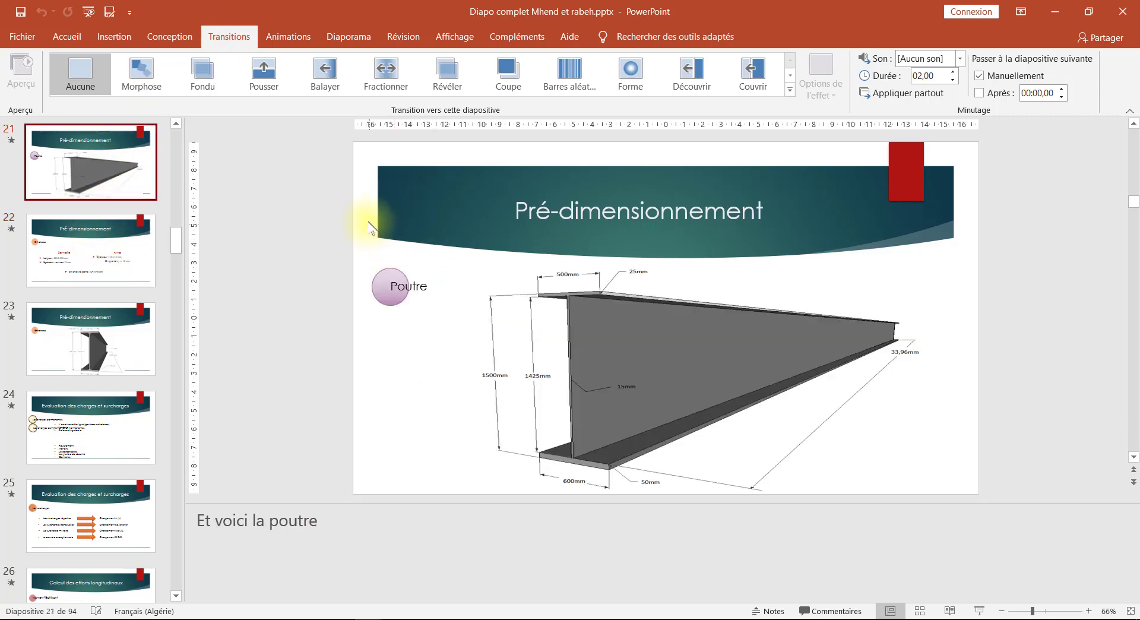
{"action": "left_click", "coordinate": [200, 76]}
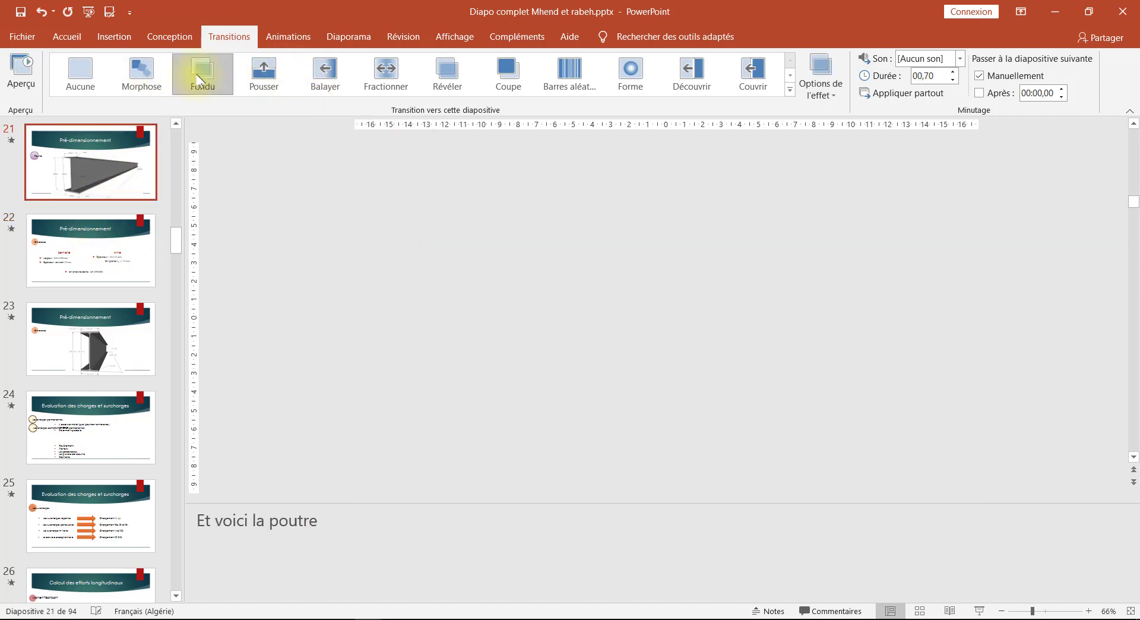
{"action": "left_click", "coordinate": [264, 71]}
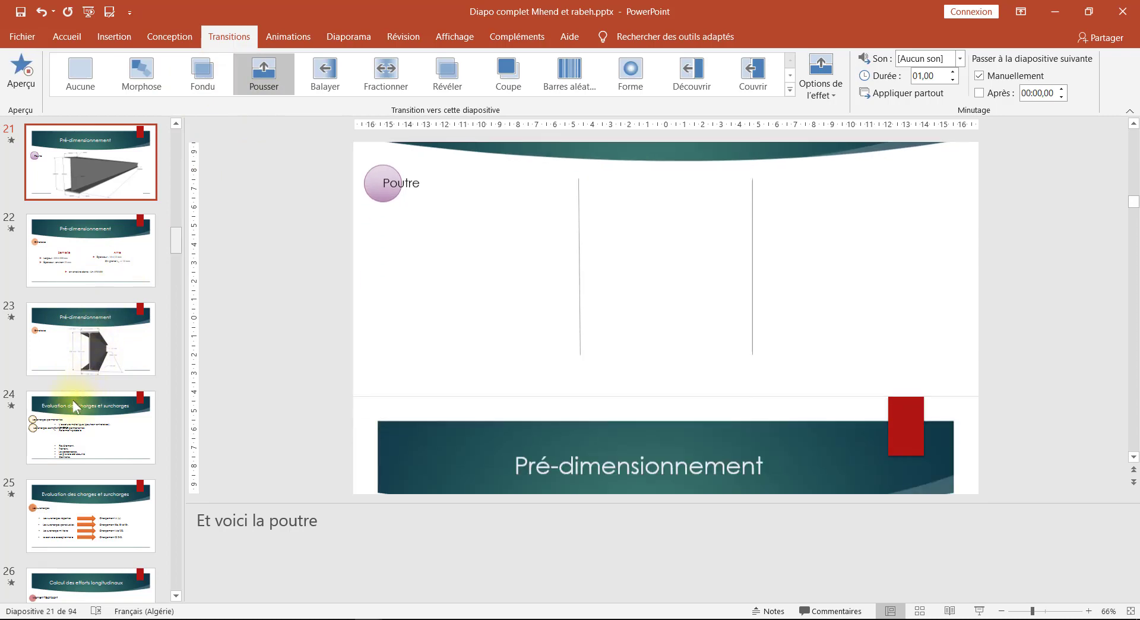
{"action": "scroll", "coordinate": [83, 356], "scroll_direction": "up", "scroll_amount": 3}
{"action": "left_click", "coordinate": [89, 270]}
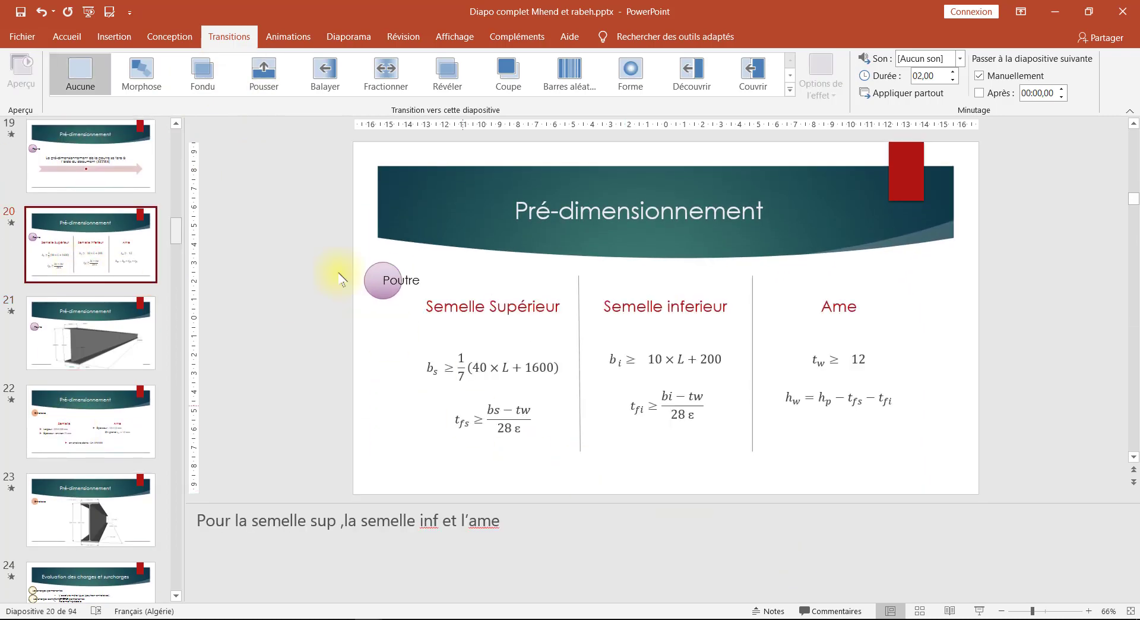
Play slide 20 full-screen and advance once to watch the Push transition into slide 21
{"action": "left_click", "coordinate": [979, 611]}
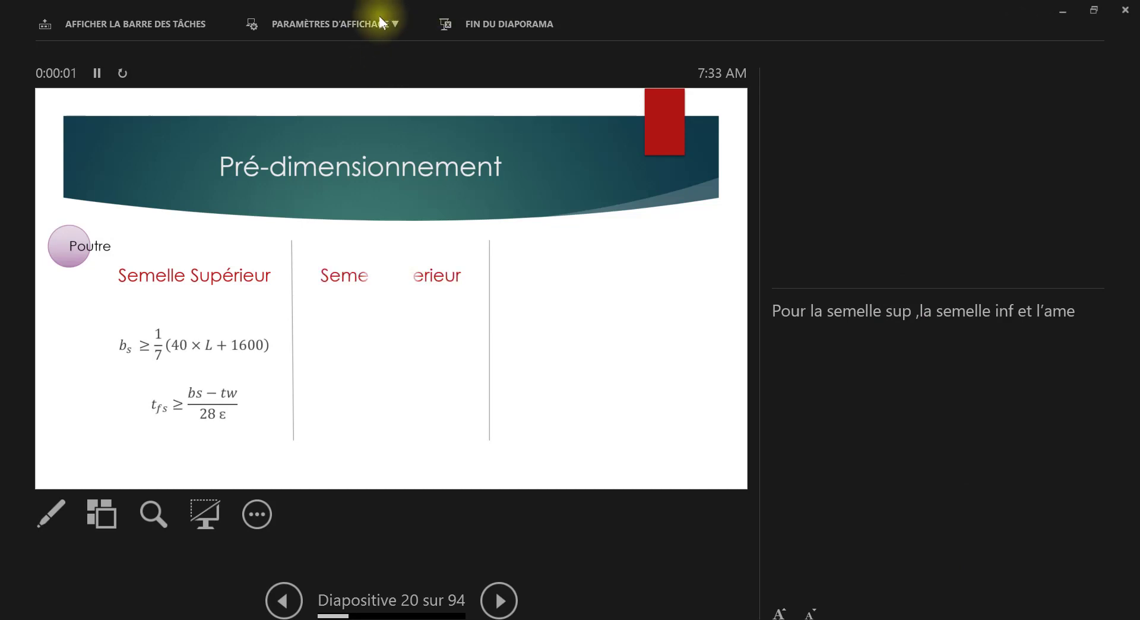
{"action": "left_click", "coordinate": [386, 13]}
{"action": "left_click", "coordinate": [343, 47]}
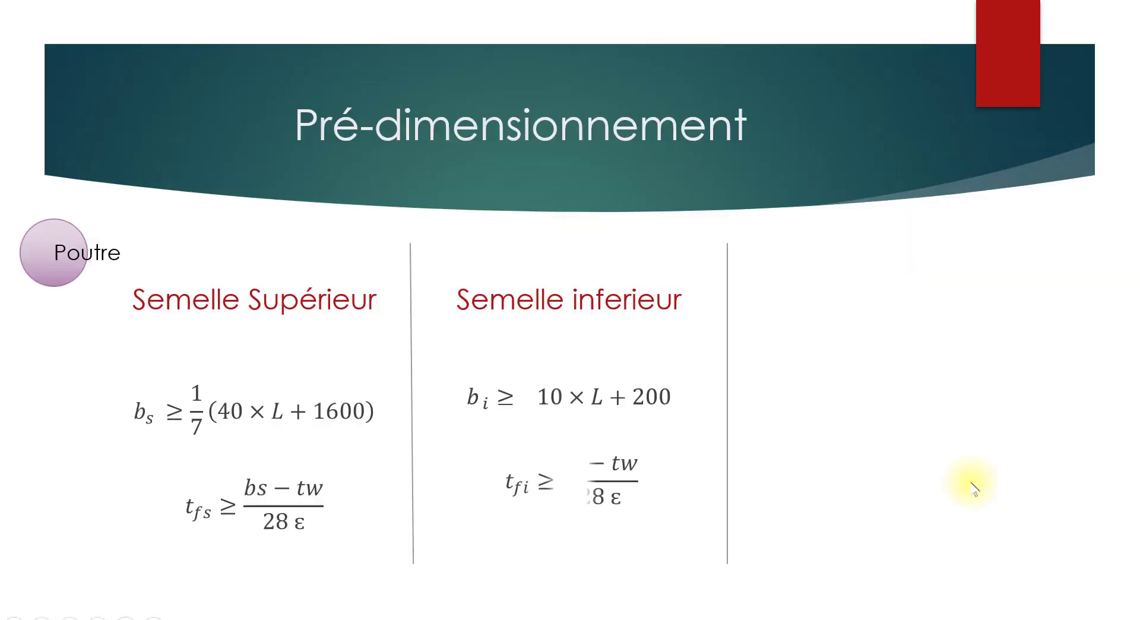
{"action": "key", "text": "Right"}
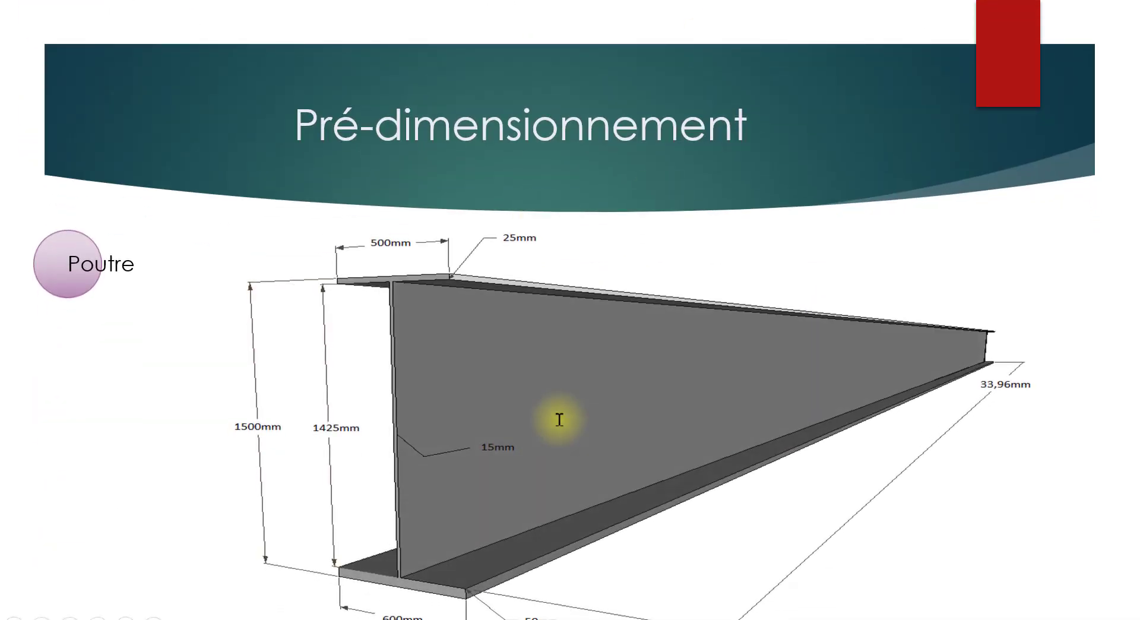
{"action": "key", "text": "Escape"}
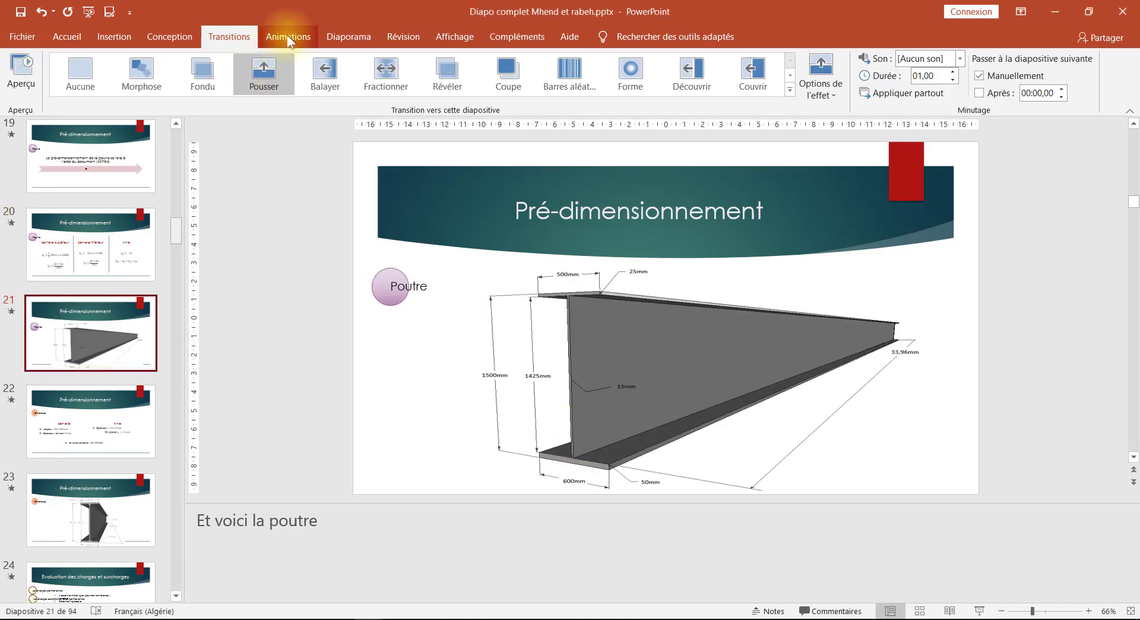
Apply the Fractionner entrance animation to the beam picture on slide 21
{"action": "left_click", "coordinate": [297, 37]}
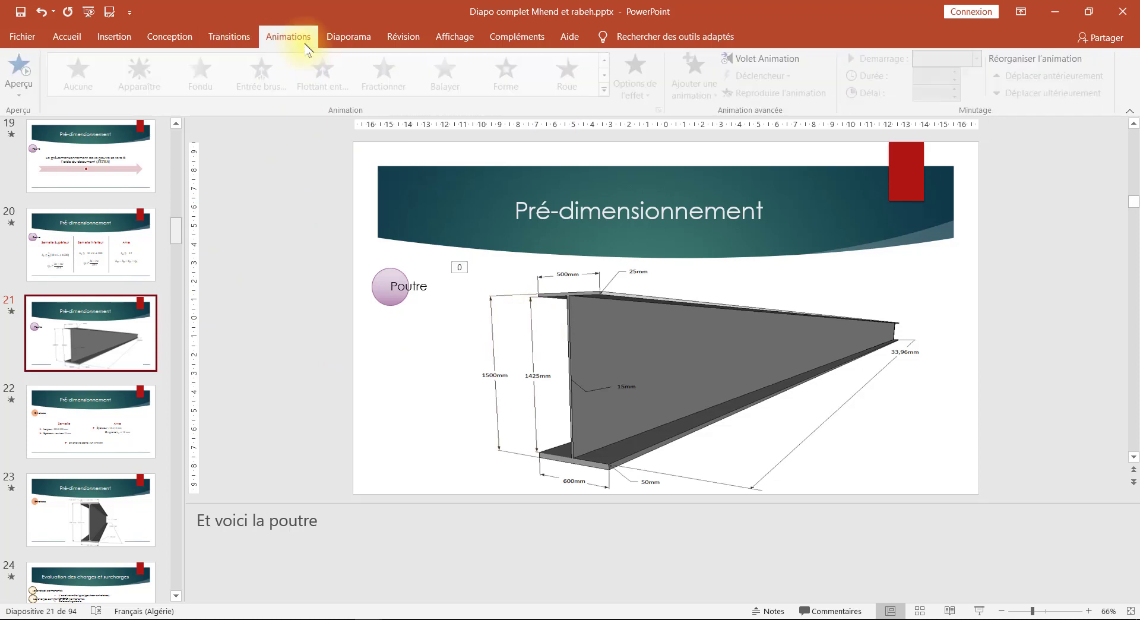
{"action": "left_click", "coordinate": [599, 348]}
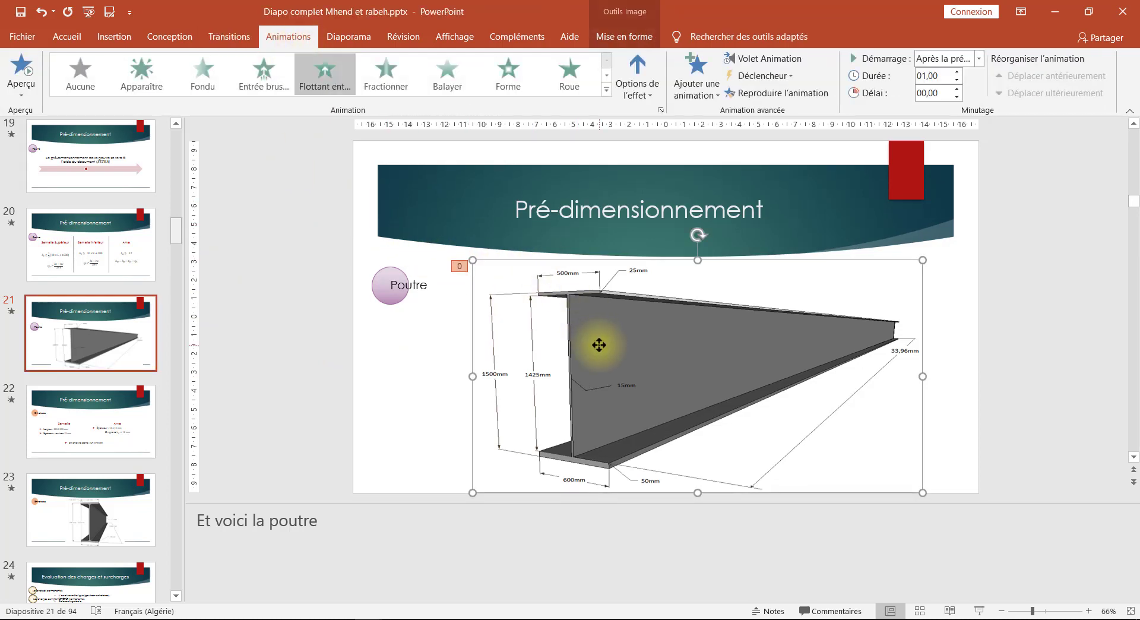
{"action": "left_click", "coordinate": [386, 74]}
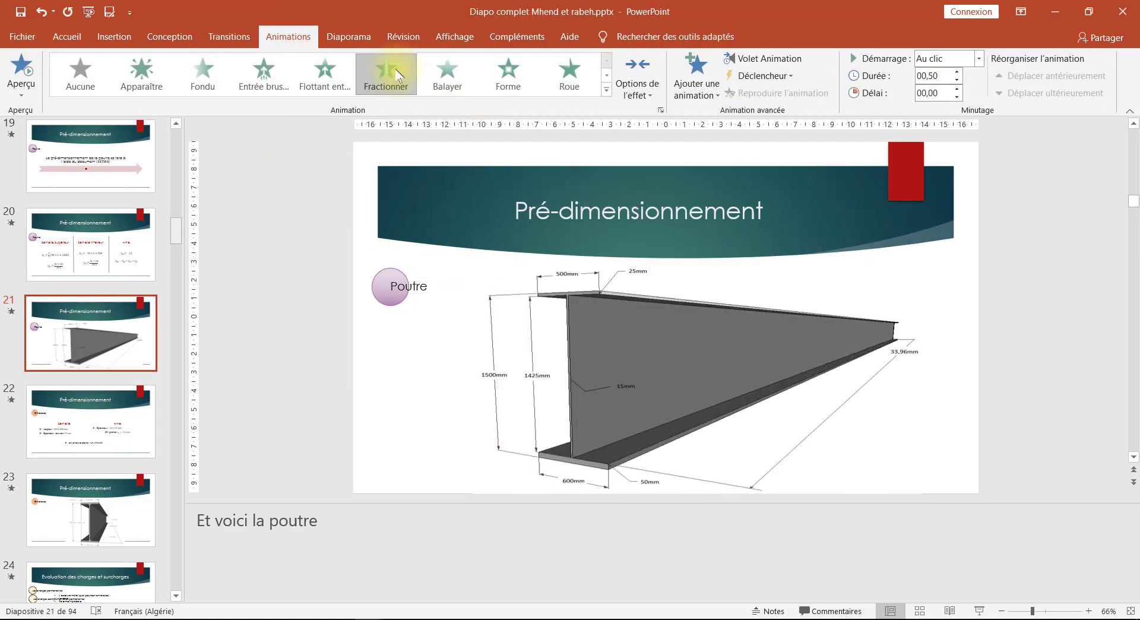
{"action": "left_click", "coordinate": [304, 310]}
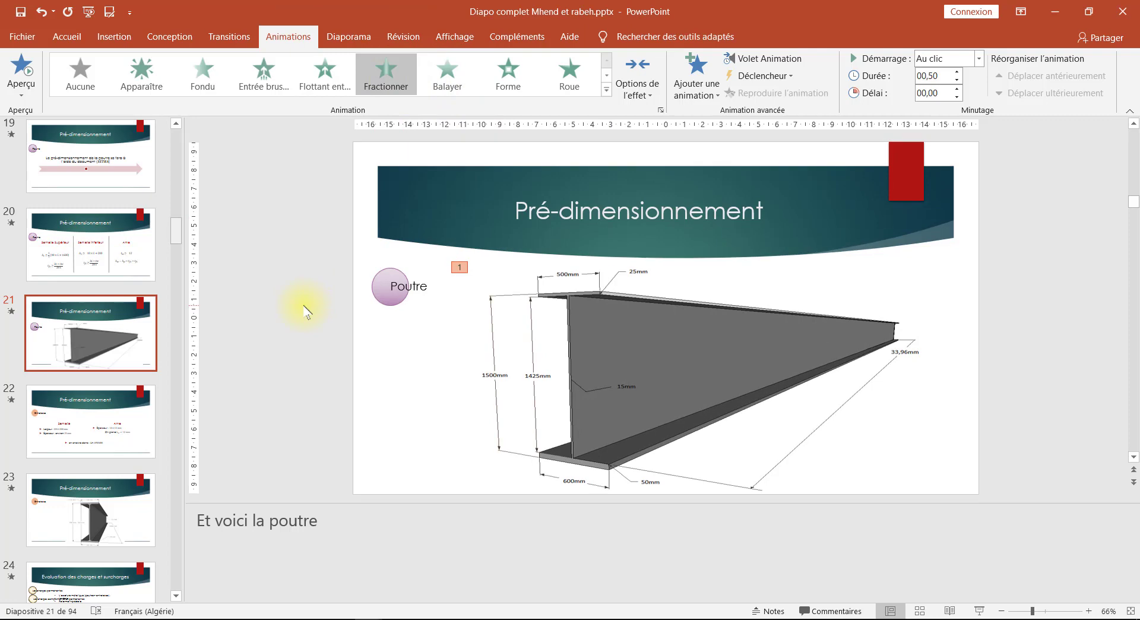
Show the Fichier > Nouveau template gallery and focus the online template search box
{"action": "left_click", "coordinate": [22, 37]}
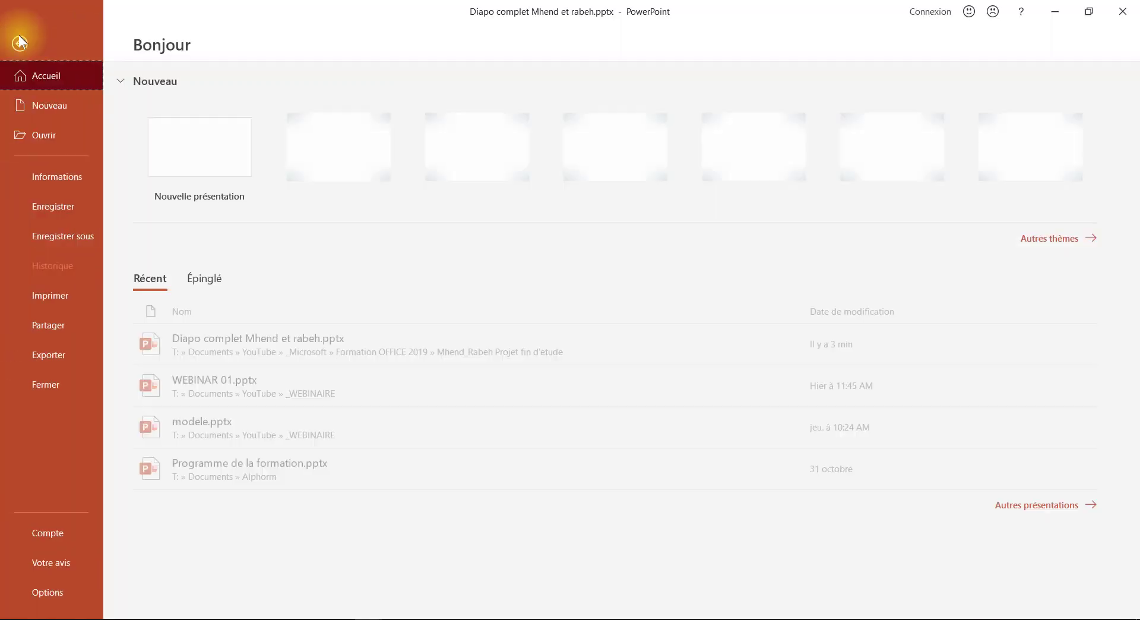
{"action": "left_click", "coordinate": [36, 99]}
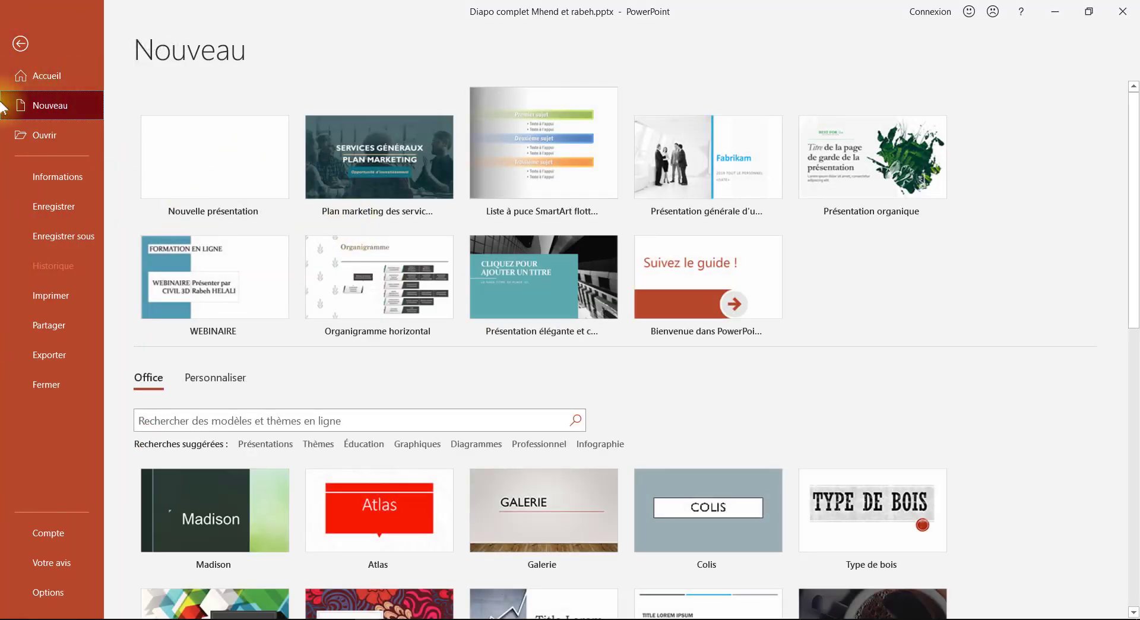
{"action": "left_click", "coordinate": [263, 418]}
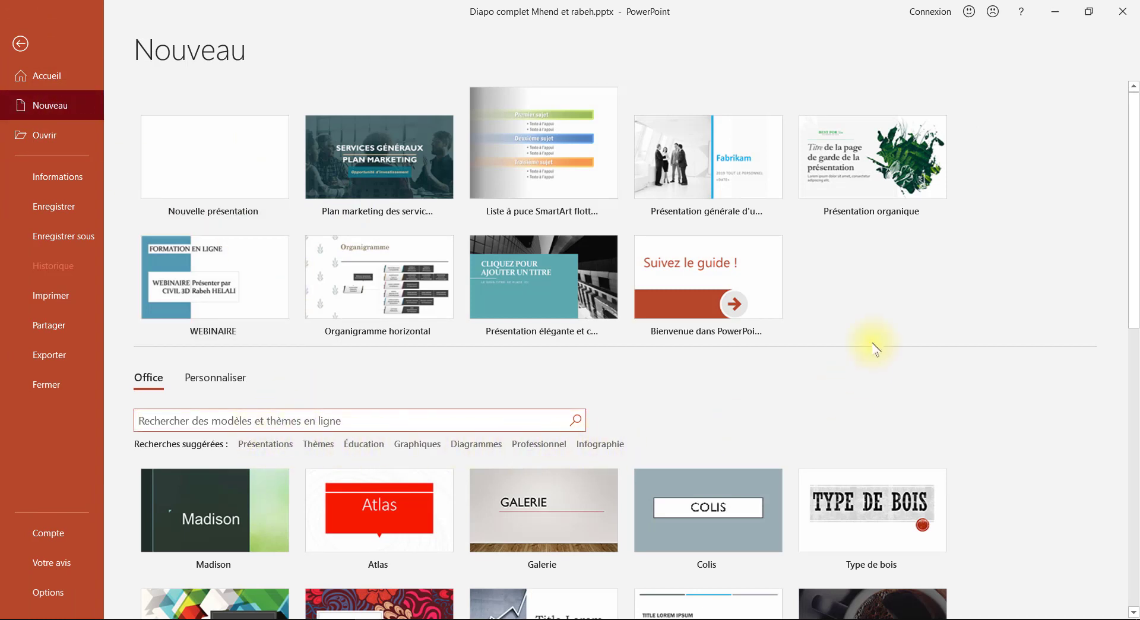
Minimize the thesis deck, bring Présentation2 to its first slide, then minimize PowerPoint
{"action": "left_click", "coordinate": [1056, 13]}
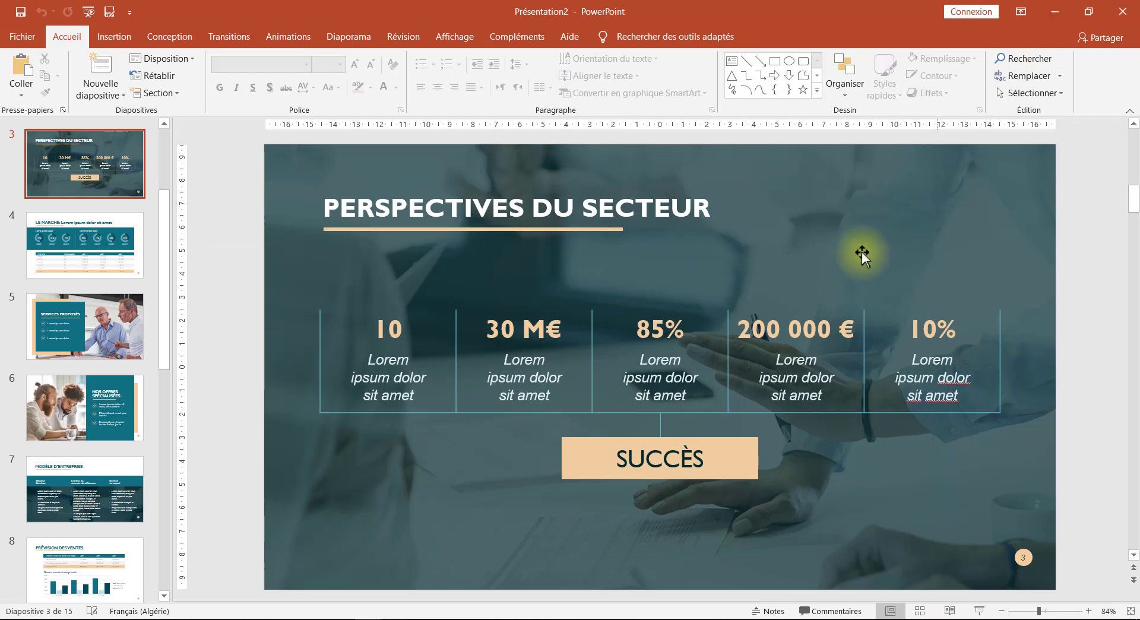
{"action": "scroll", "coordinate": [735, 287], "scroll_direction": "up", "scroll_amount": 2}
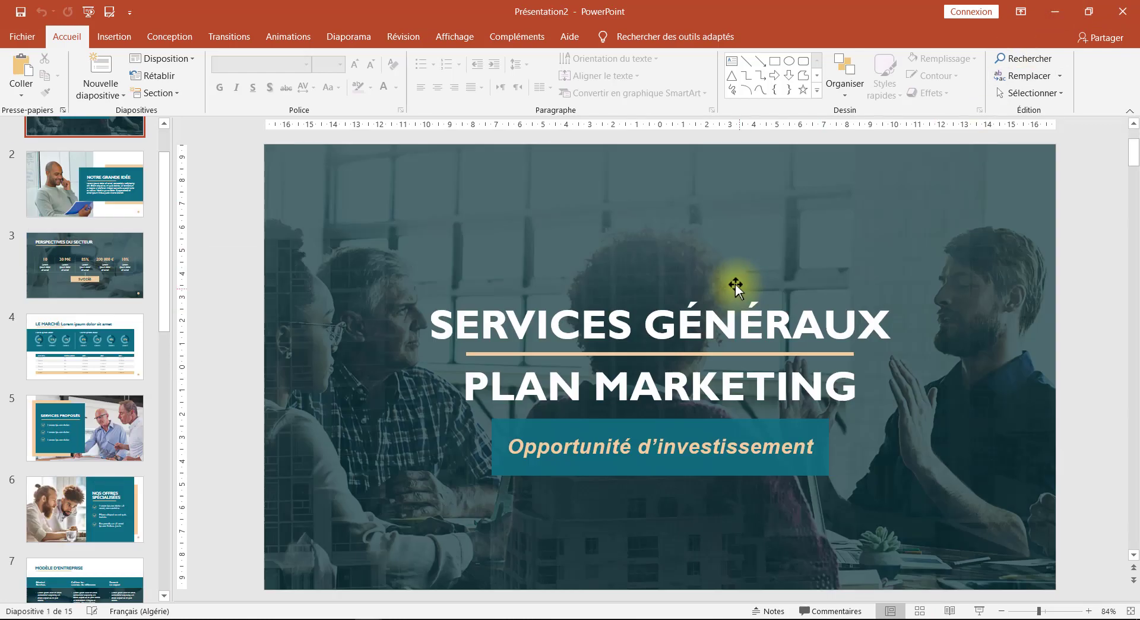
{"action": "left_click", "coordinate": [1057, 10]}
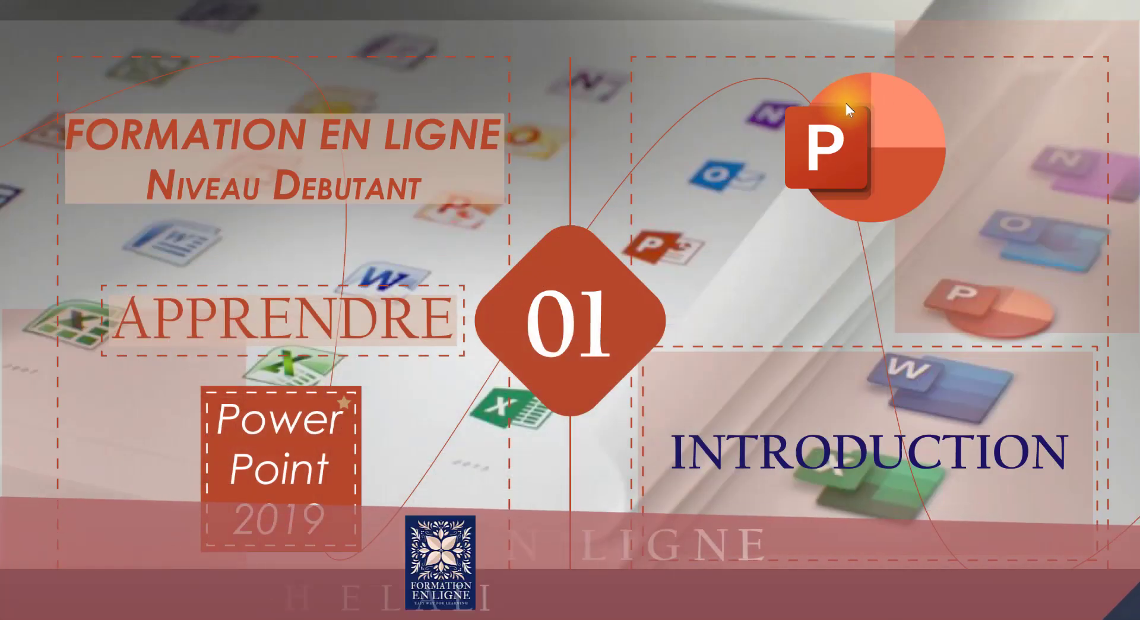